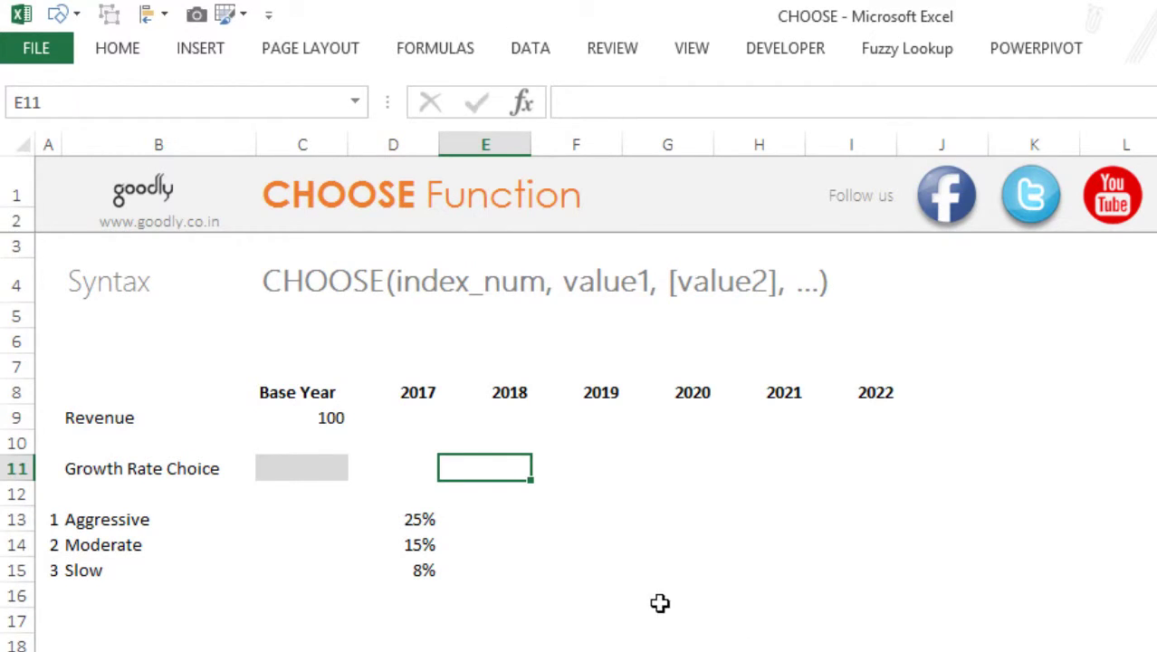
- Start a CHOOSE function in the 2017 Revenue cell D9
click(100, 423)
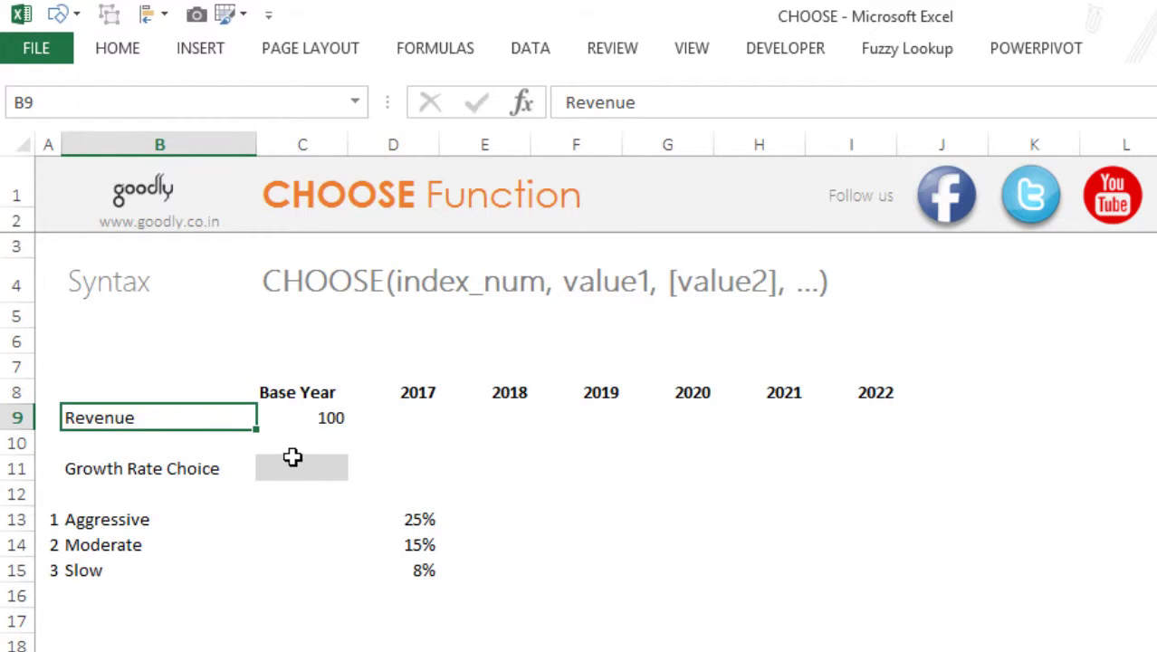
click(340, 427)
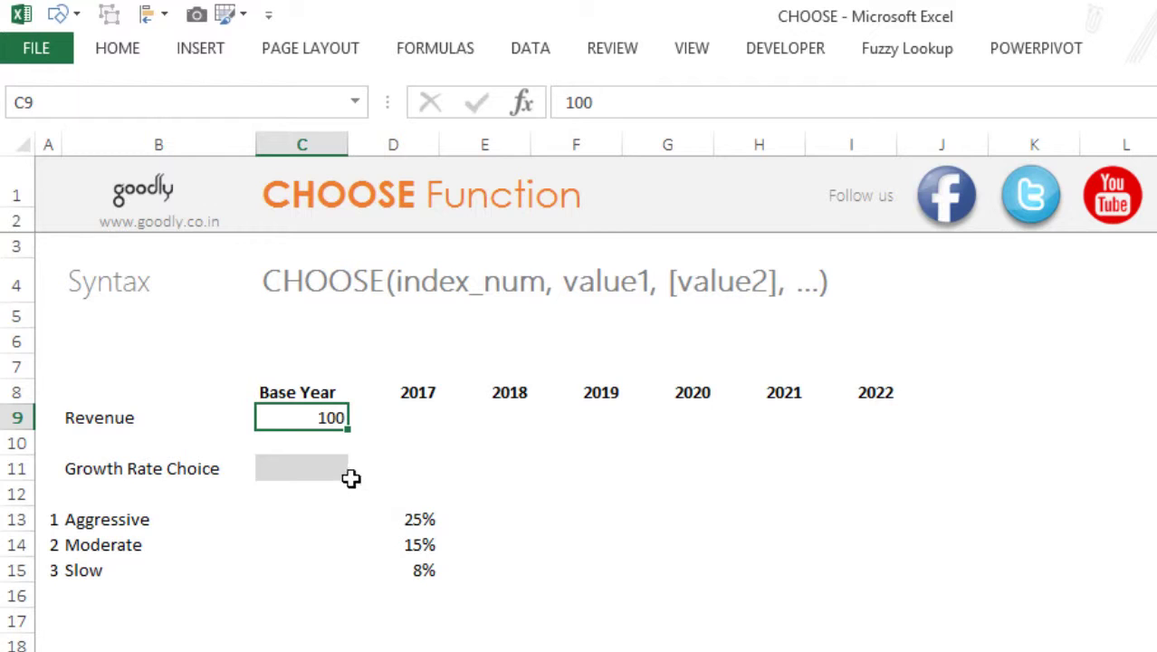
click(431, 425)
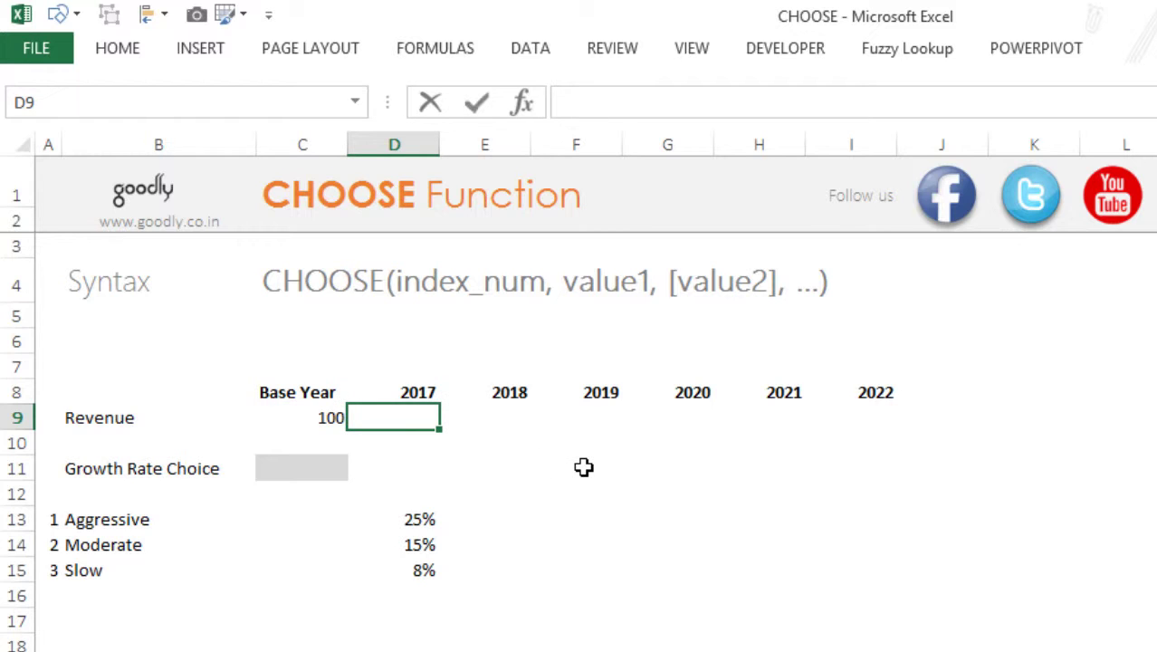
text(=cho)
key(Tab)
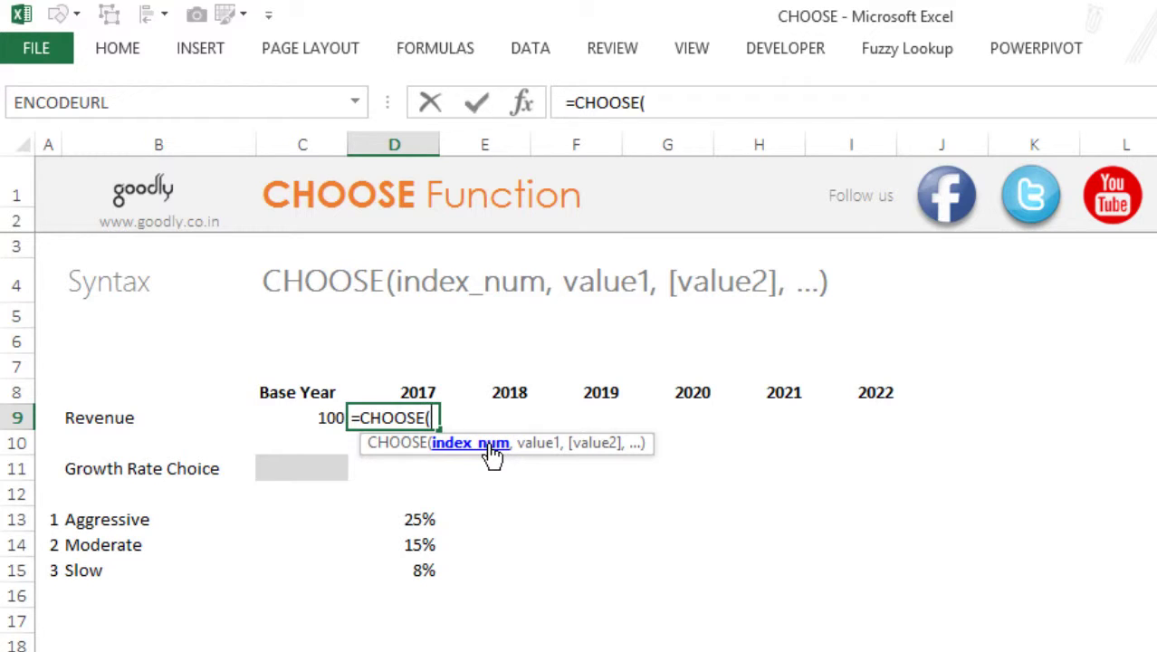
text(1,2,)
key(BackSpace)
key(BackSpace)
key(BackSpace)
key(BackSpace)
- Give CHOOSE the absolute index $C$11 and the 25%, 15%, 8% rate cells D13, D14, D15
click(331, 474)
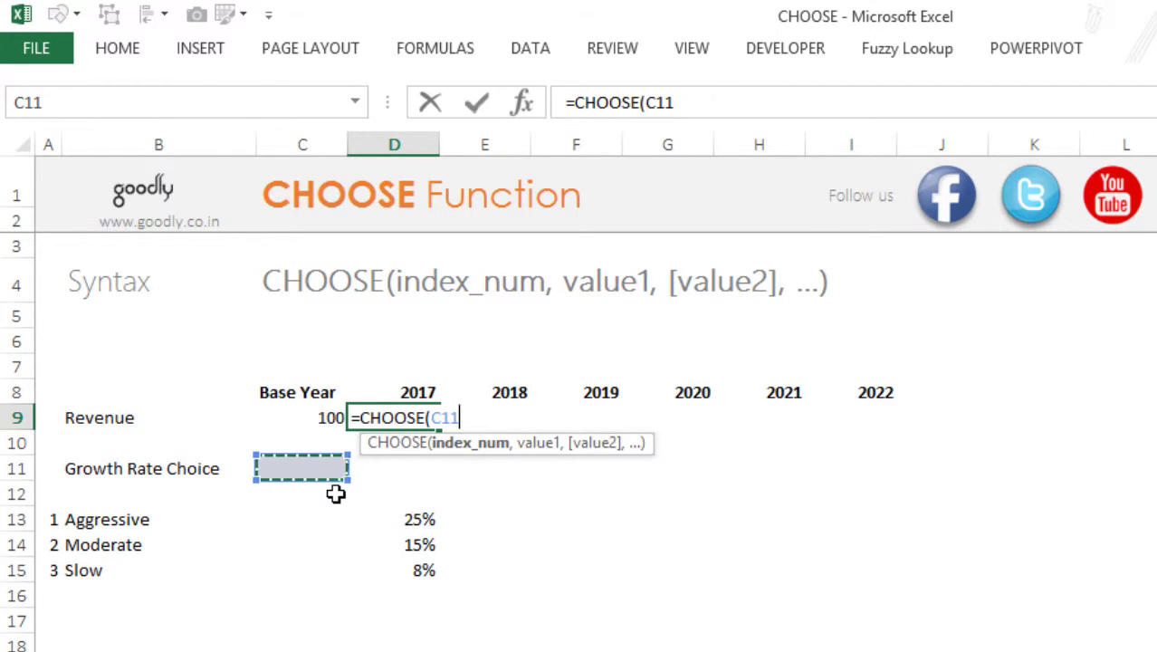
key(F4)
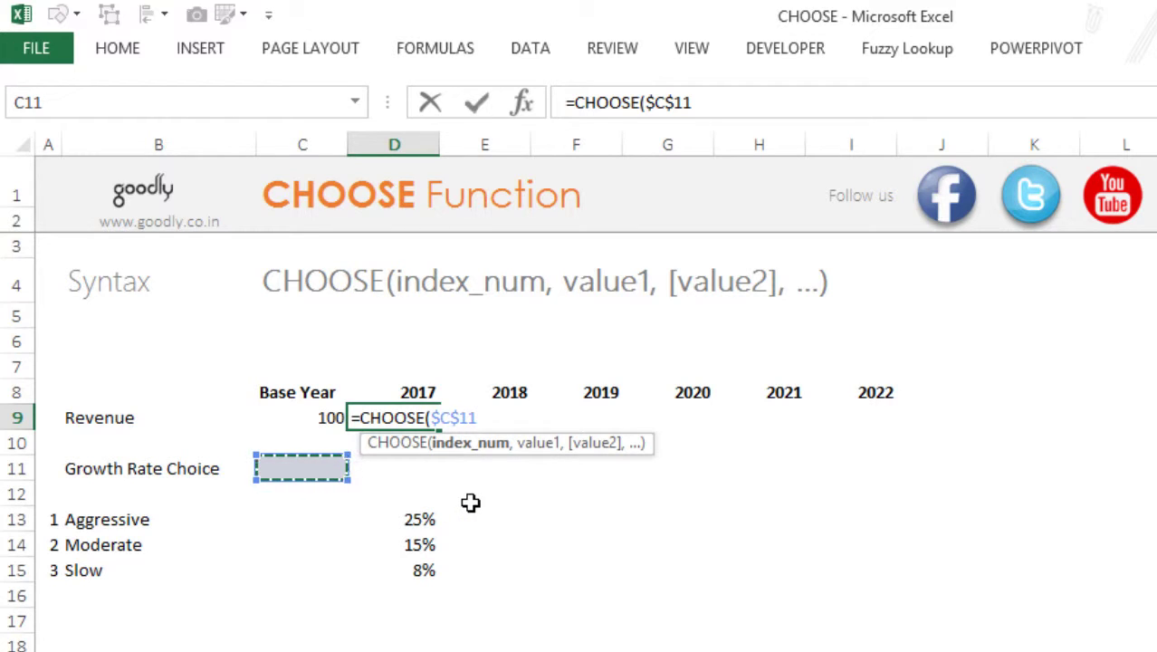
text(,)
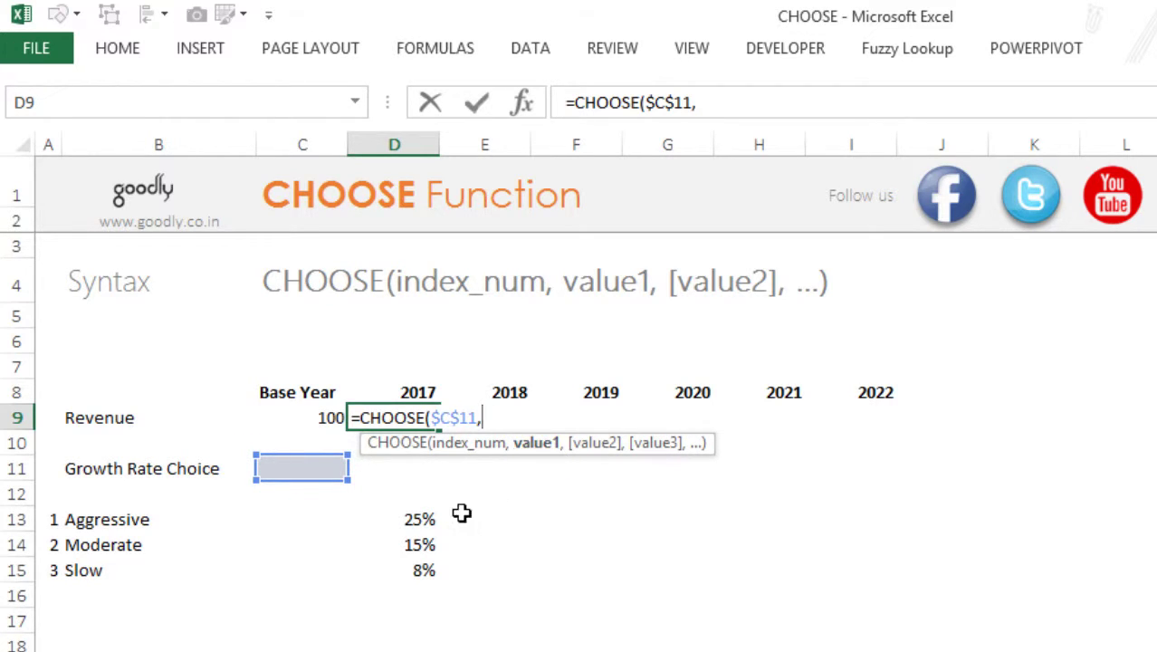
click(426, 529)
text(,)
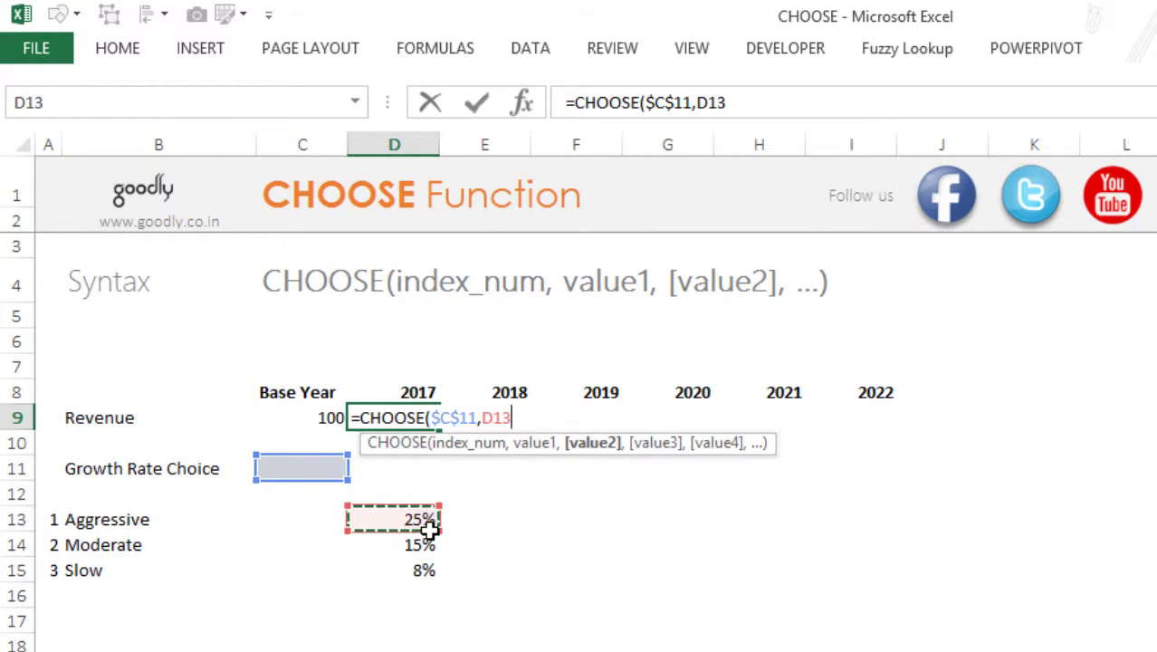
click(420, 550)
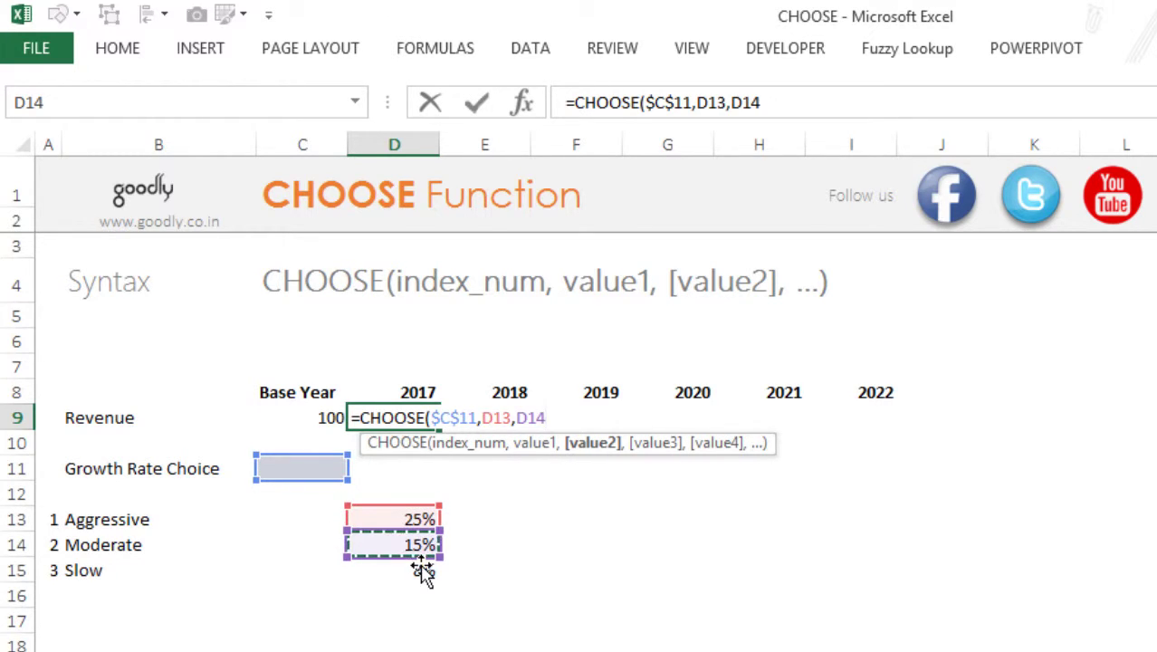
text(,)
click(415, 579)
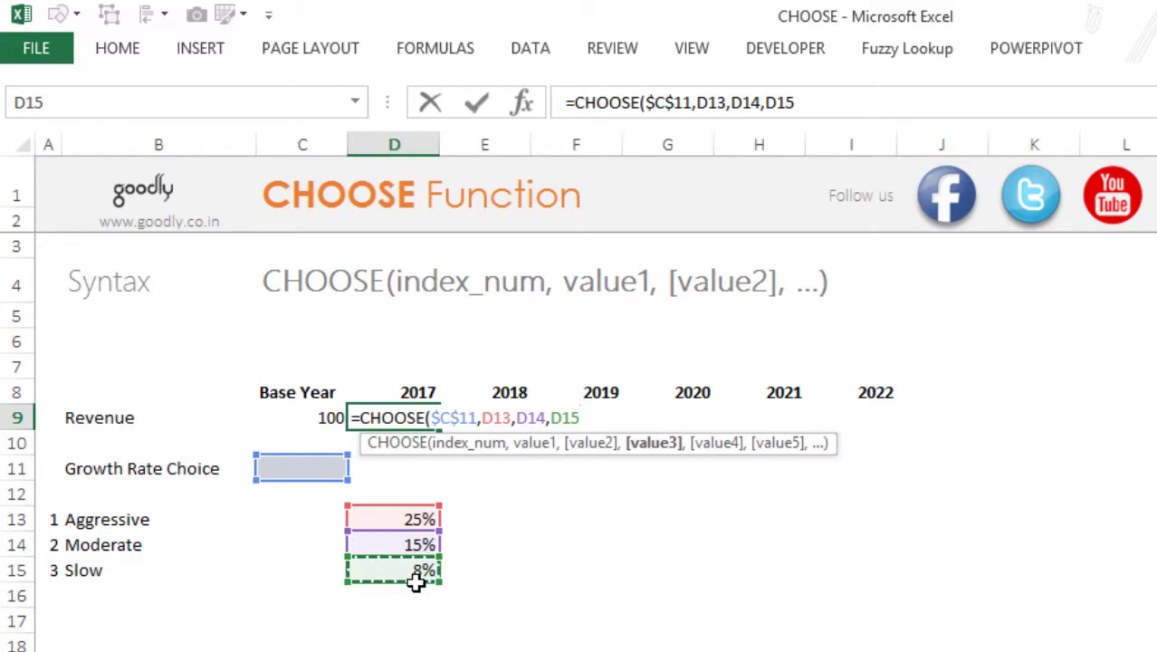
text())
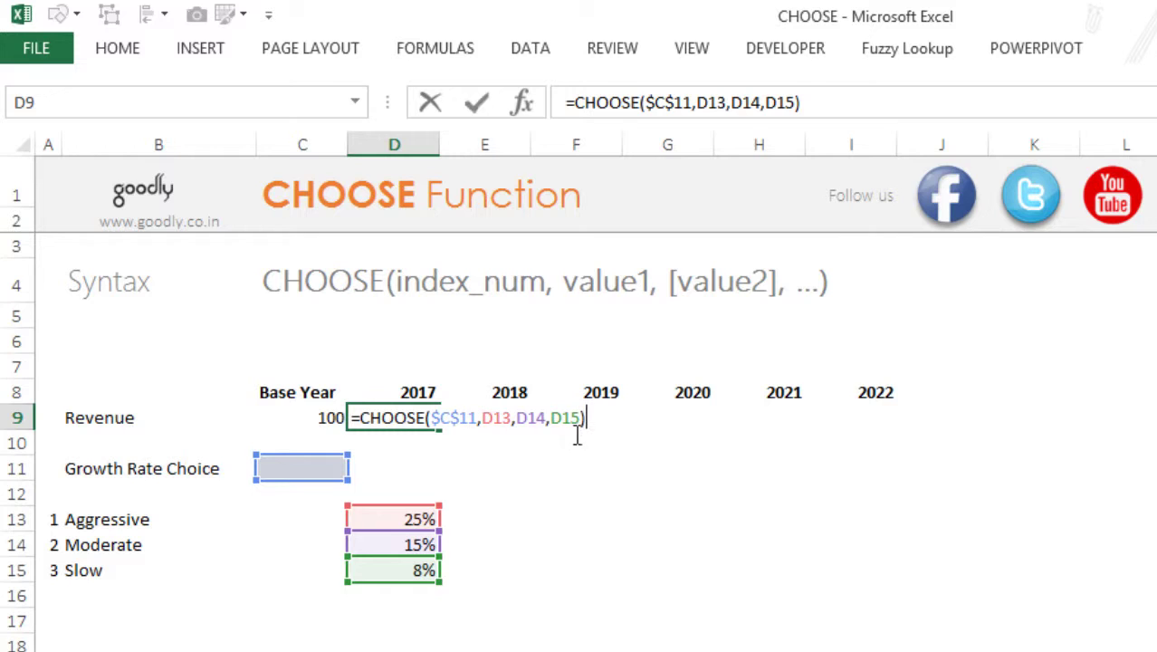
- Lock the rate references as $D$13, $D$14, $D$15 and commit D9's CHOOSE formula
click(507, 420)
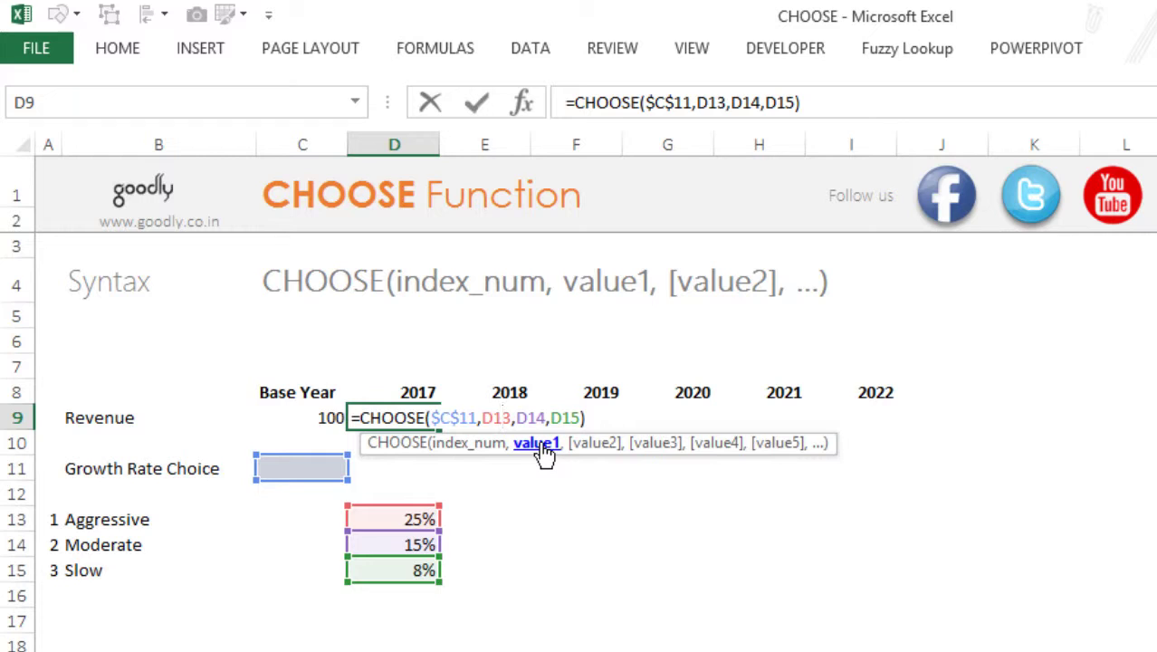
key(Right)
key(Right)
key(Right)
click(562, 418)
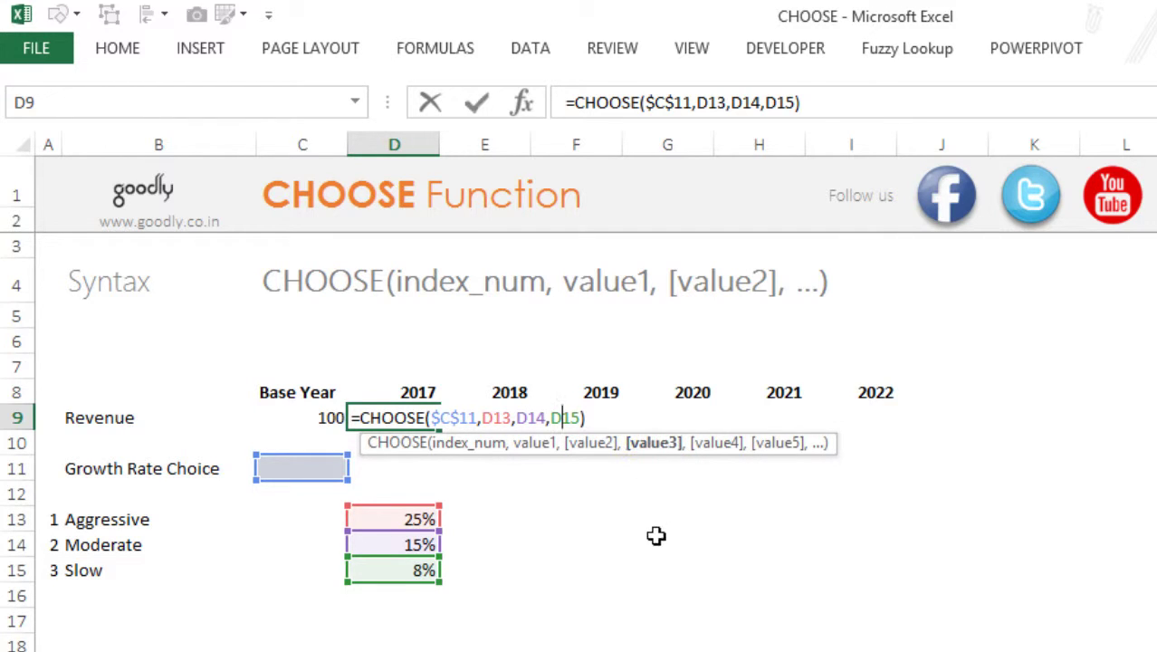
drag(494, 419, 624, 428)
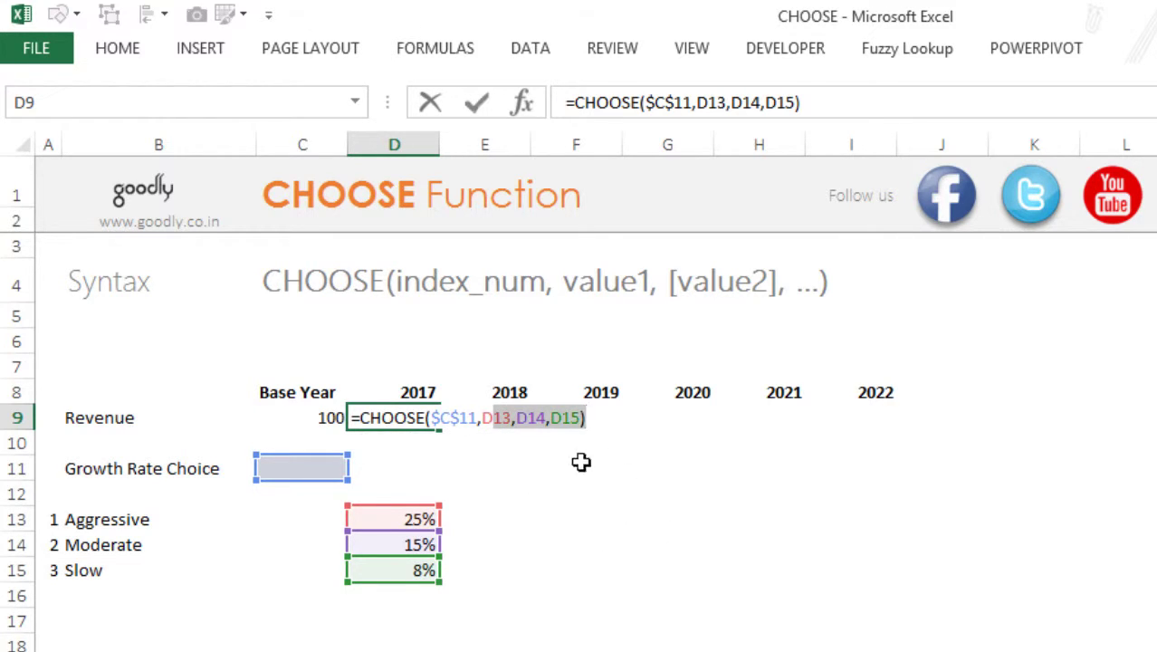
key(Right)
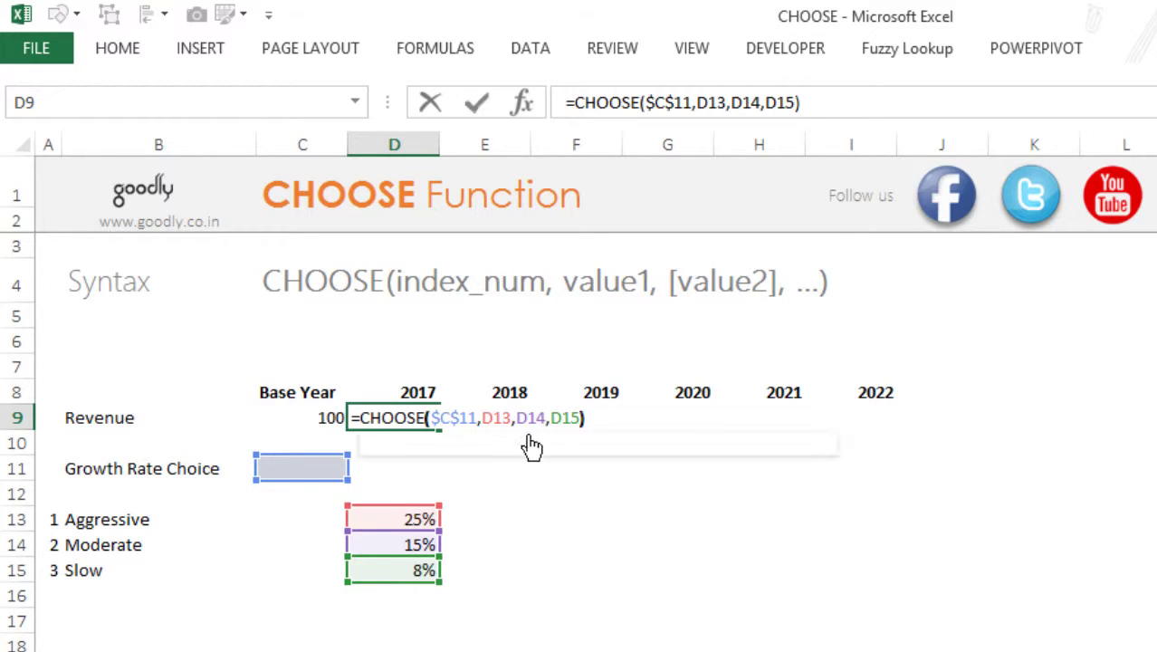
key(Left)
key(Left)
key(Left)
key(F4)
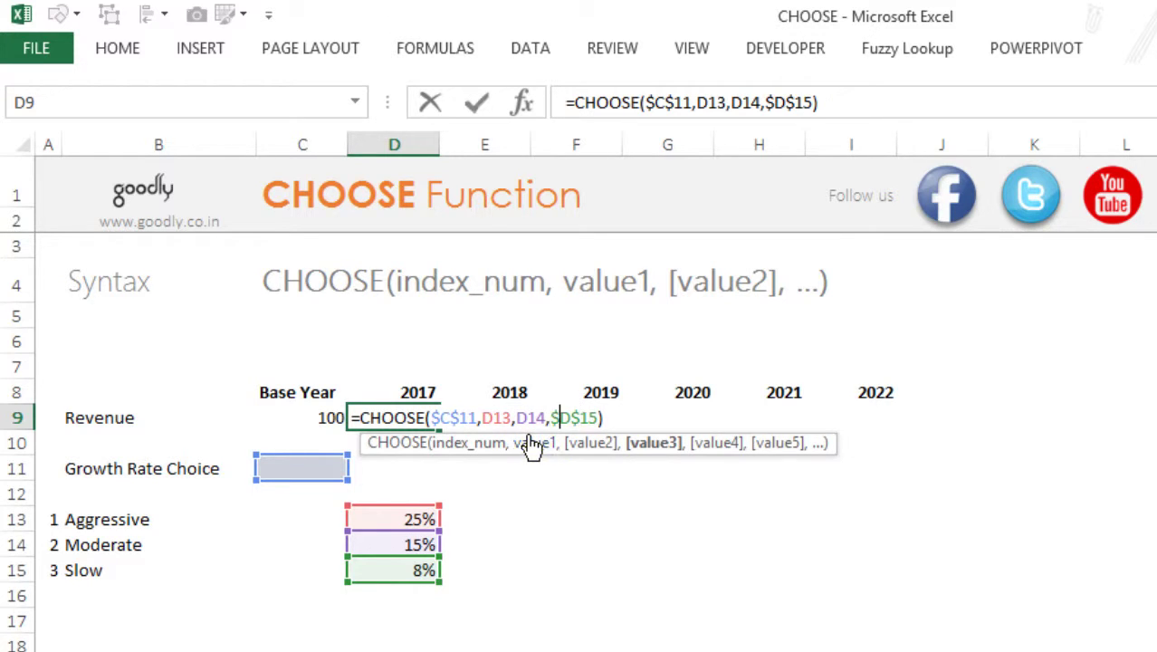
key(Left)
key(Left)
key(Left)
key(Left)
key(Left)
key(F4)
key(Left)
key(Left)
key(Left)
key(F4)
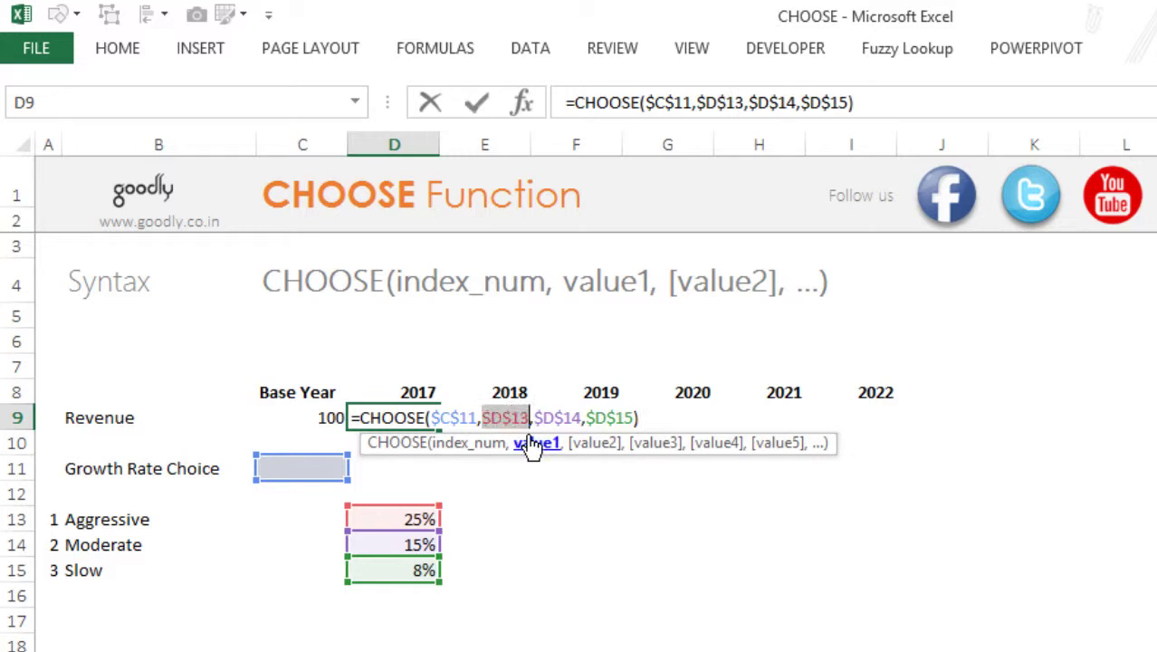
key(Return)
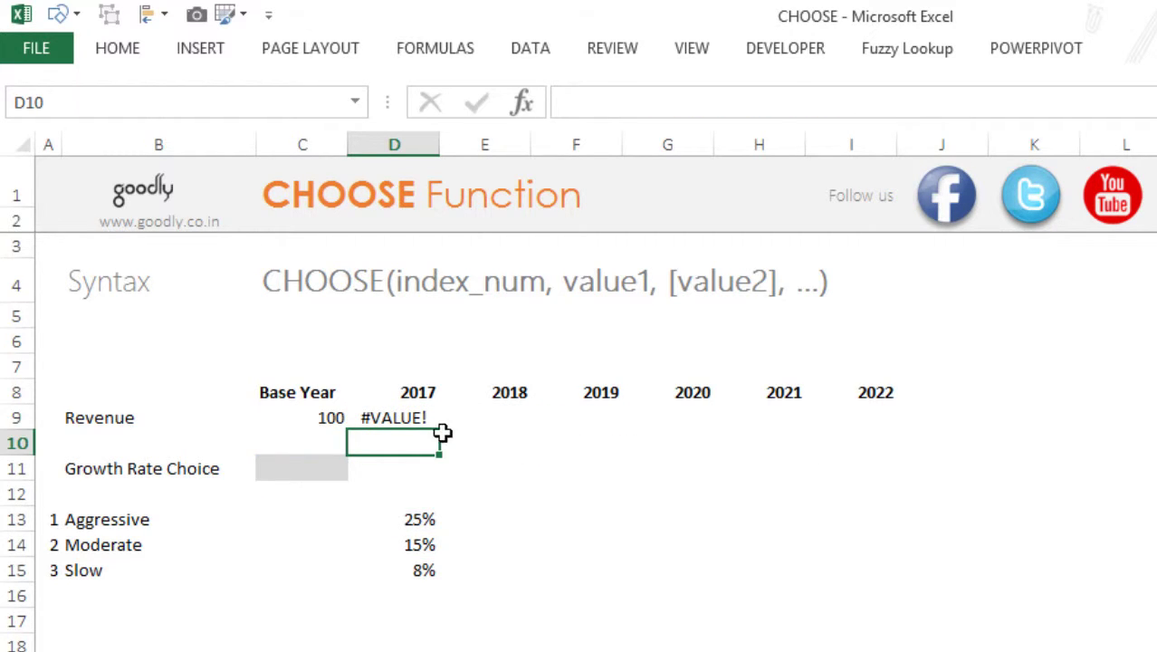
- Set the Growth Rate Choice C11 to 1 and show D9 with one more decimal place
click(315, 473)
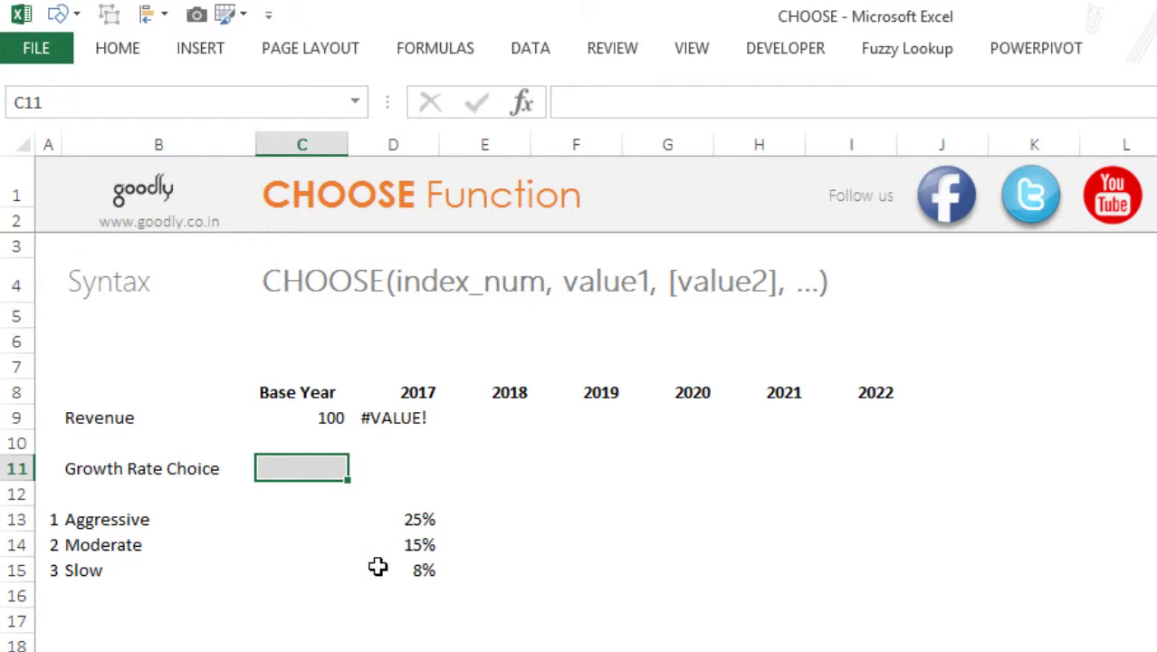
text(1)
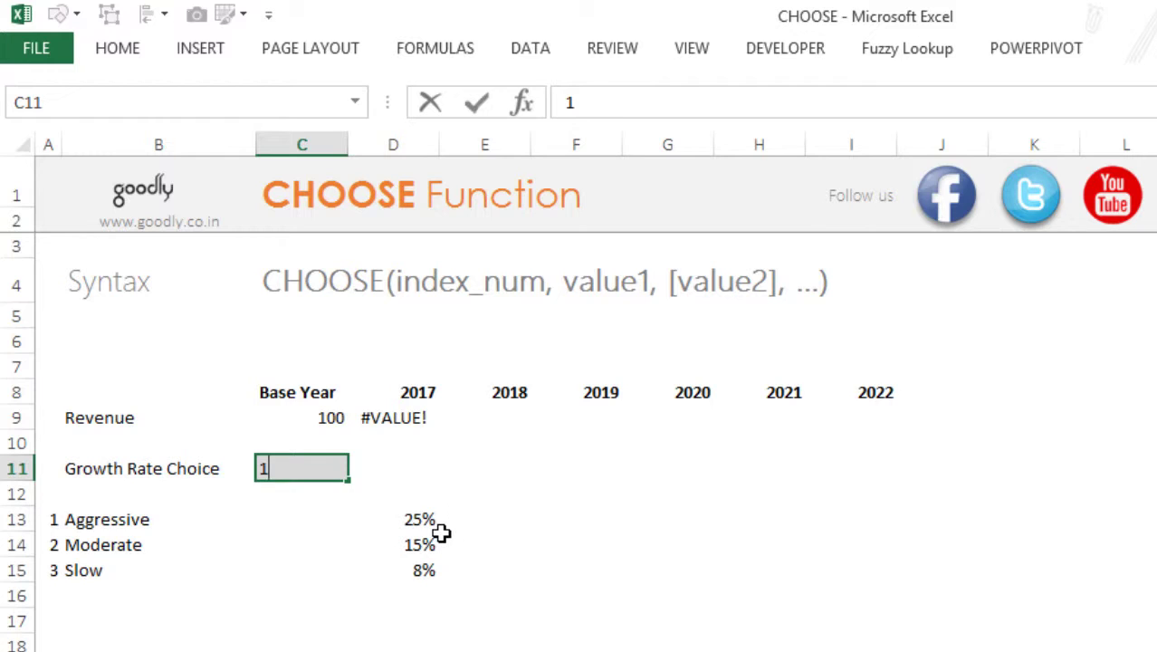
key(Return)
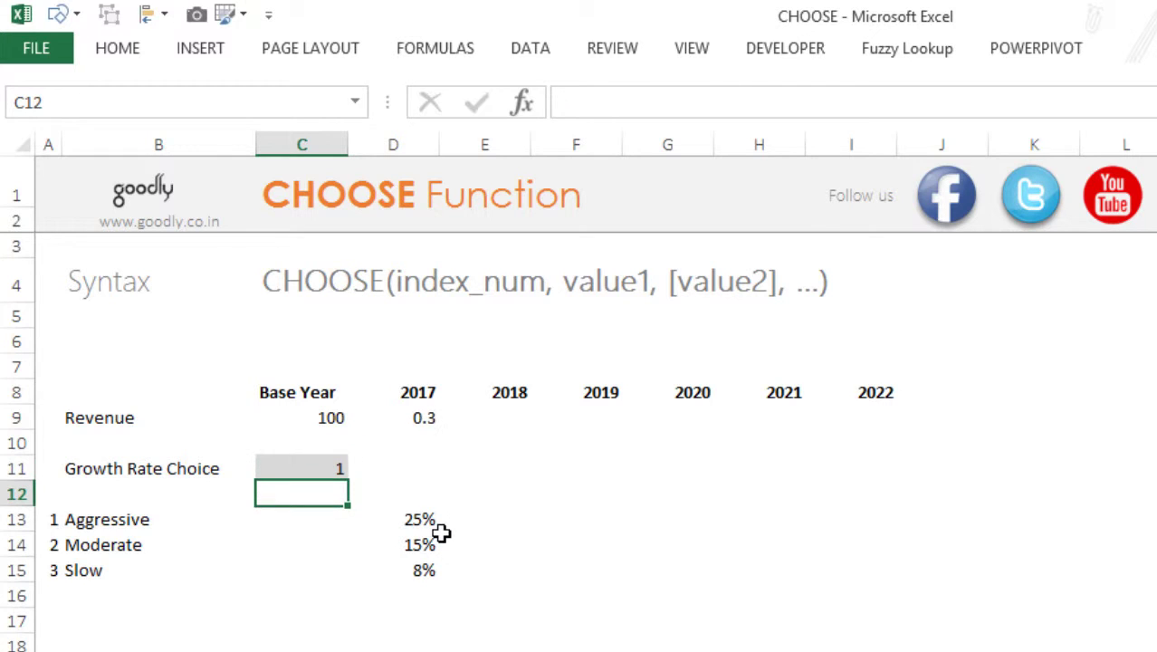
click(433, 421)
key(alt)
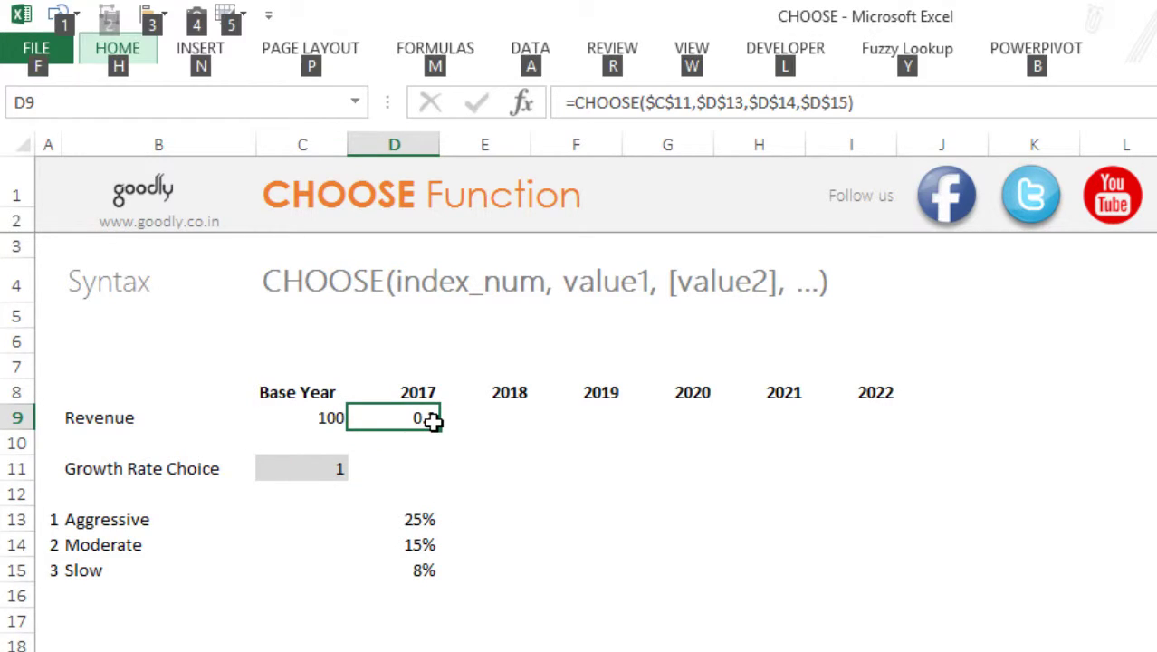
key(h)
key(0)
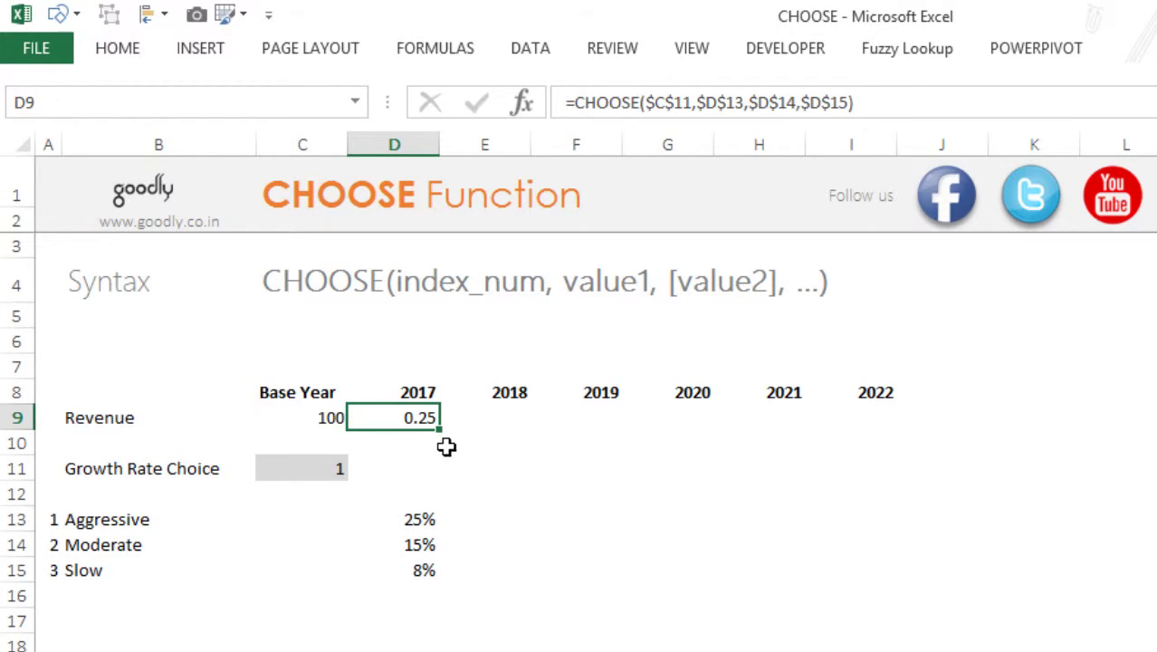
- Fill D9's rate formula across to I9 and switch the Growth Rate Choice to 2
drag(449, 442, 909, 436)
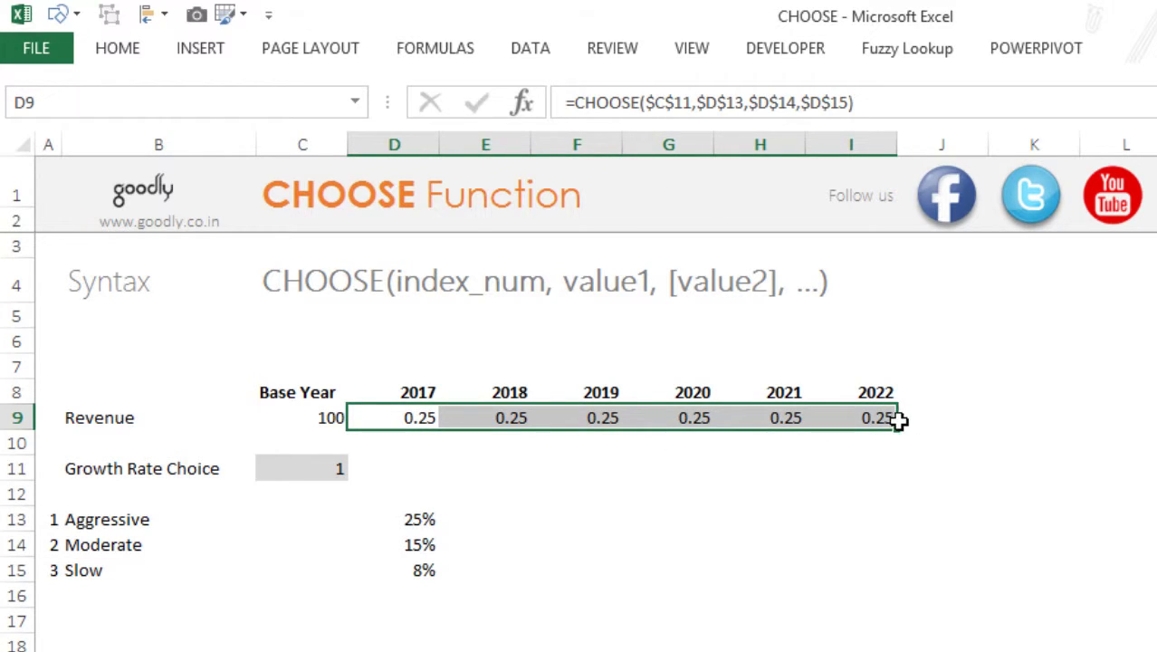
click(339, 474)
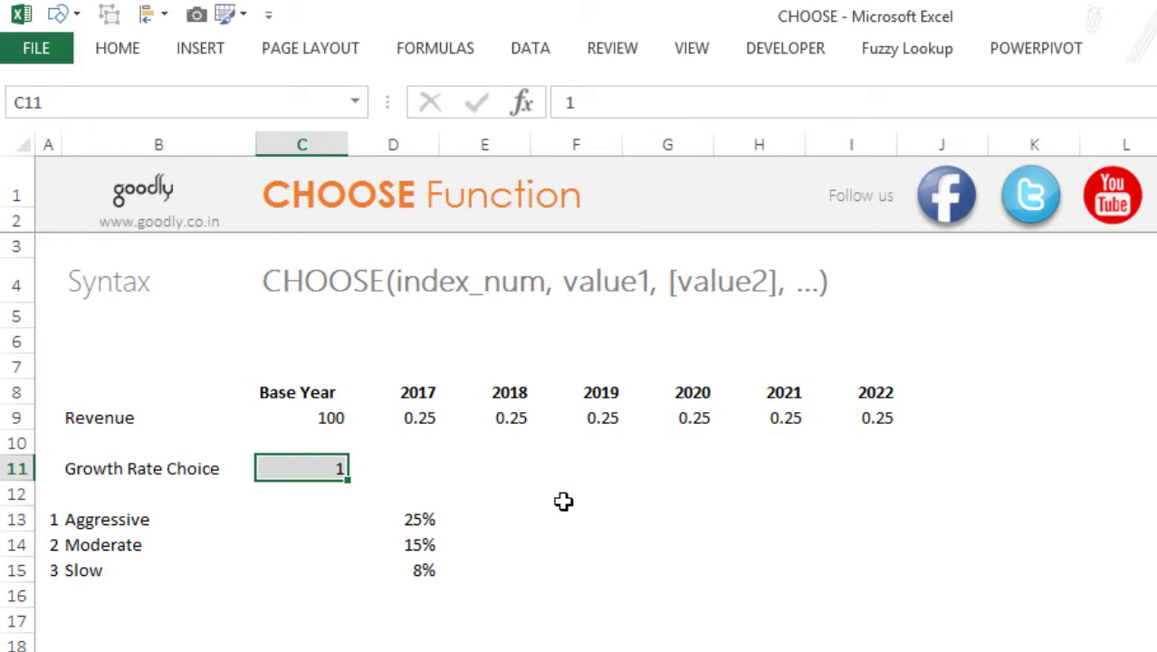
text(2)
key(Return)
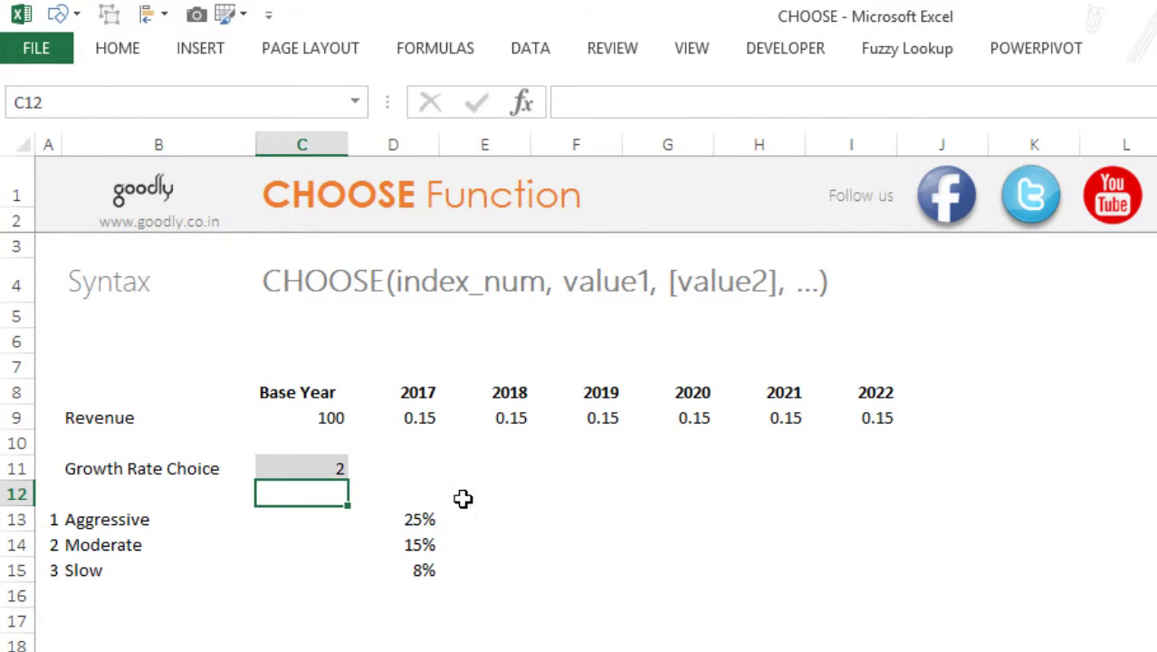
click(430, 425)
key(F2)
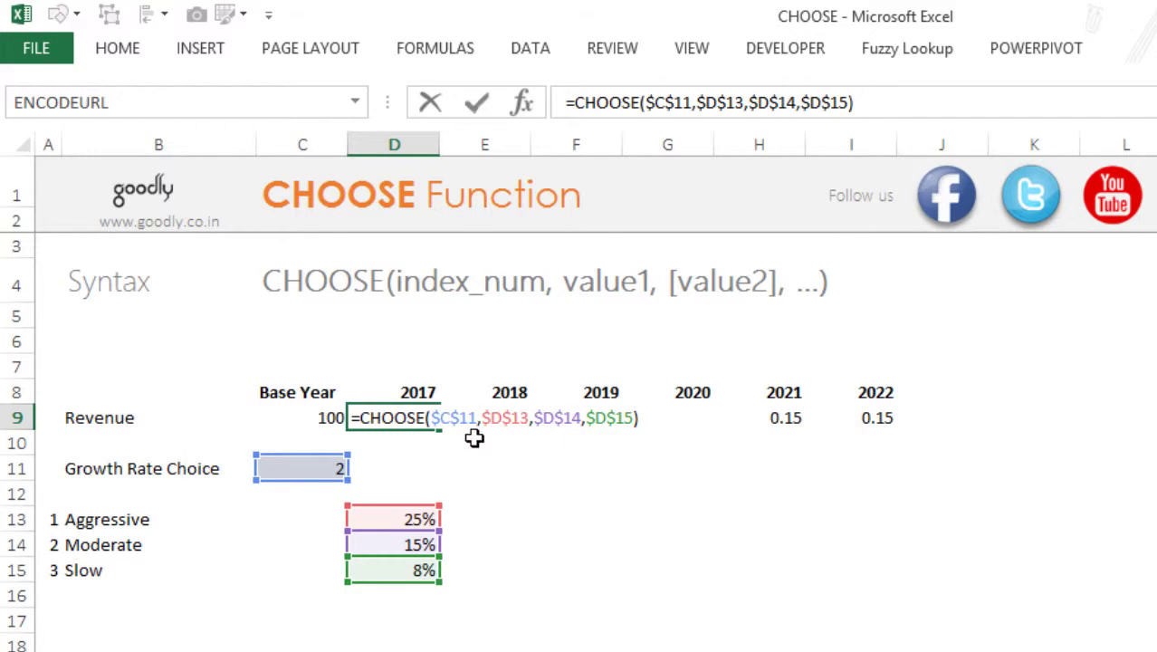
- Make D9 compound base revenue C9 by (1+chosen rate) and fill it across D9:I9
key(ctrl+Return)
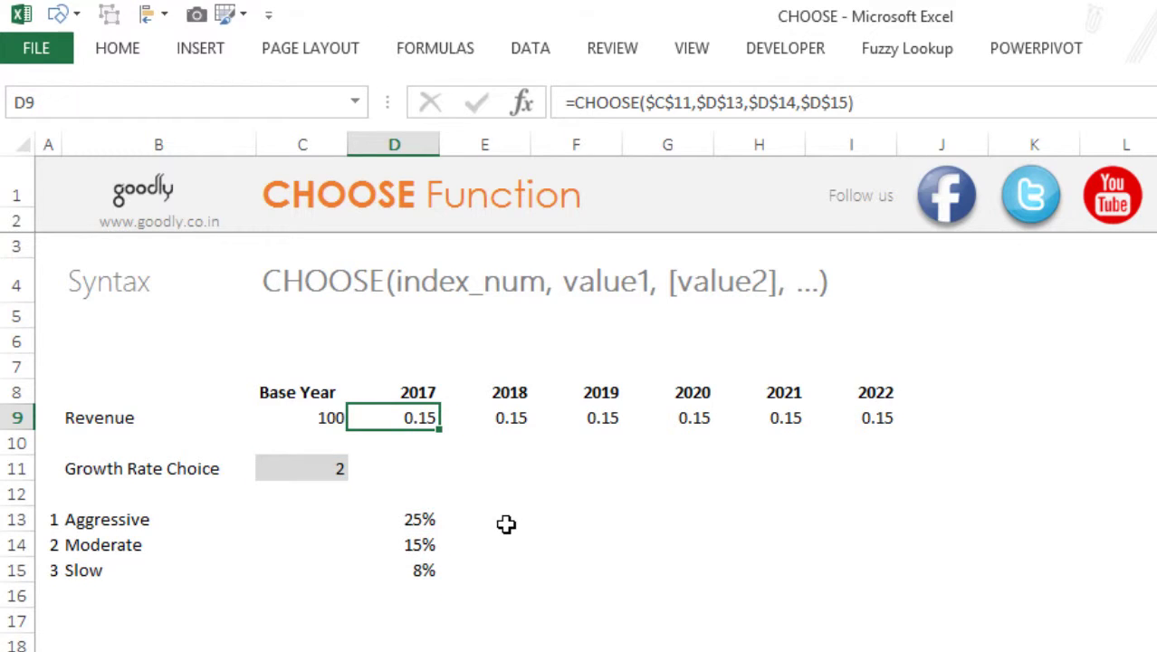
key(F2)
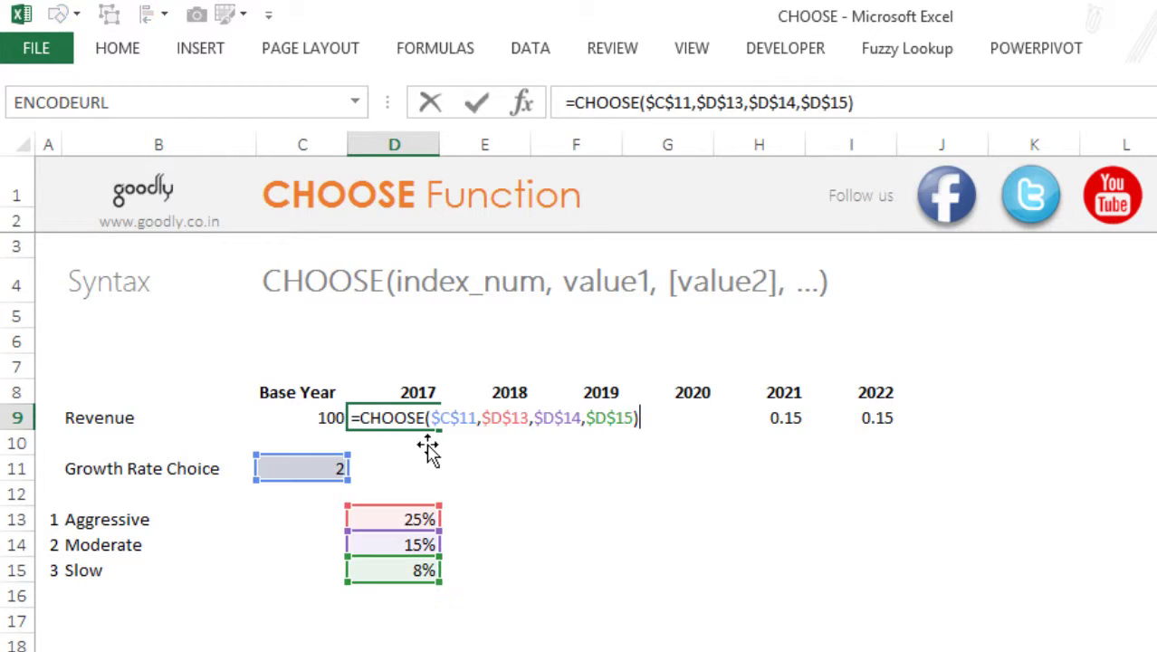
key(Left)
key(Left)
key(Left)
key(Left)
key(Left)
key(Left)
key(Left)
key(Left)
key(Left)
key(Left)
key(Left)
key(Left)
key(Left)
key(Left)
key(Left)
key(Left)
key(Left)
key(Left)
key(Left)
key(Left)
key(F2)
key(Left)
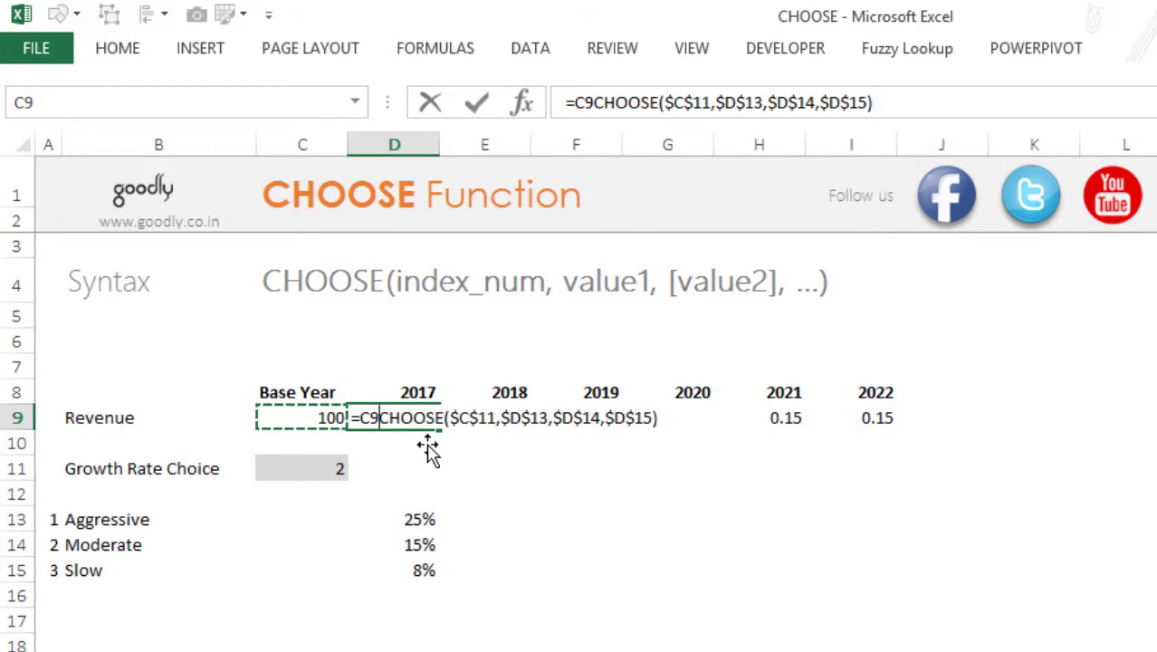
text(*(1)
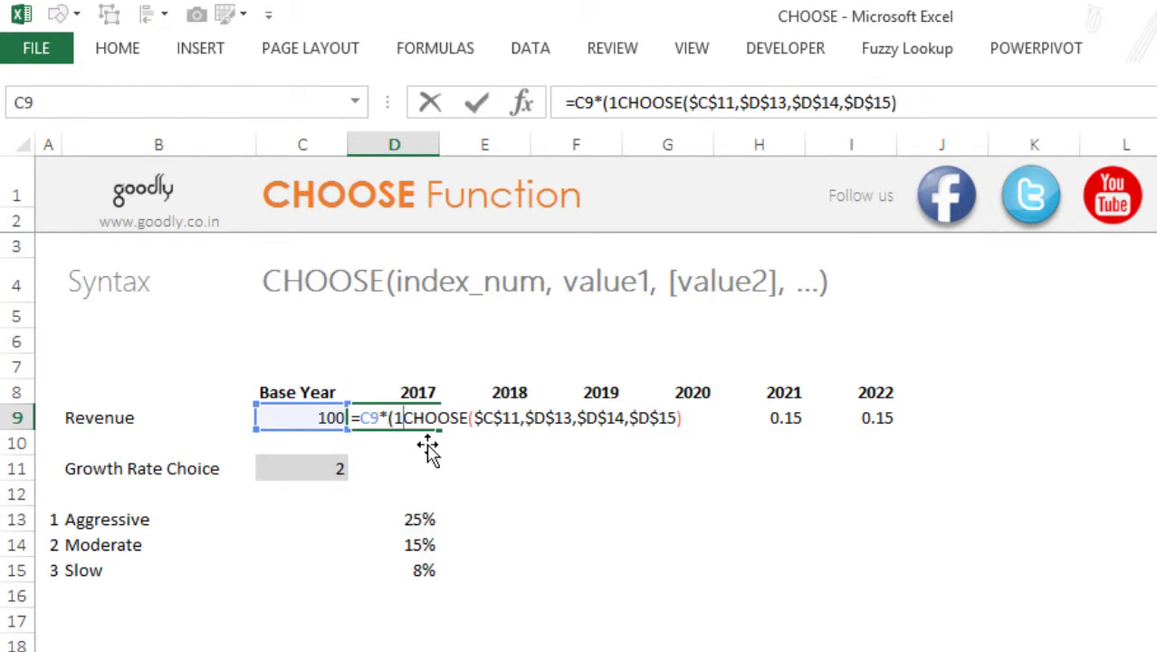
text(+)
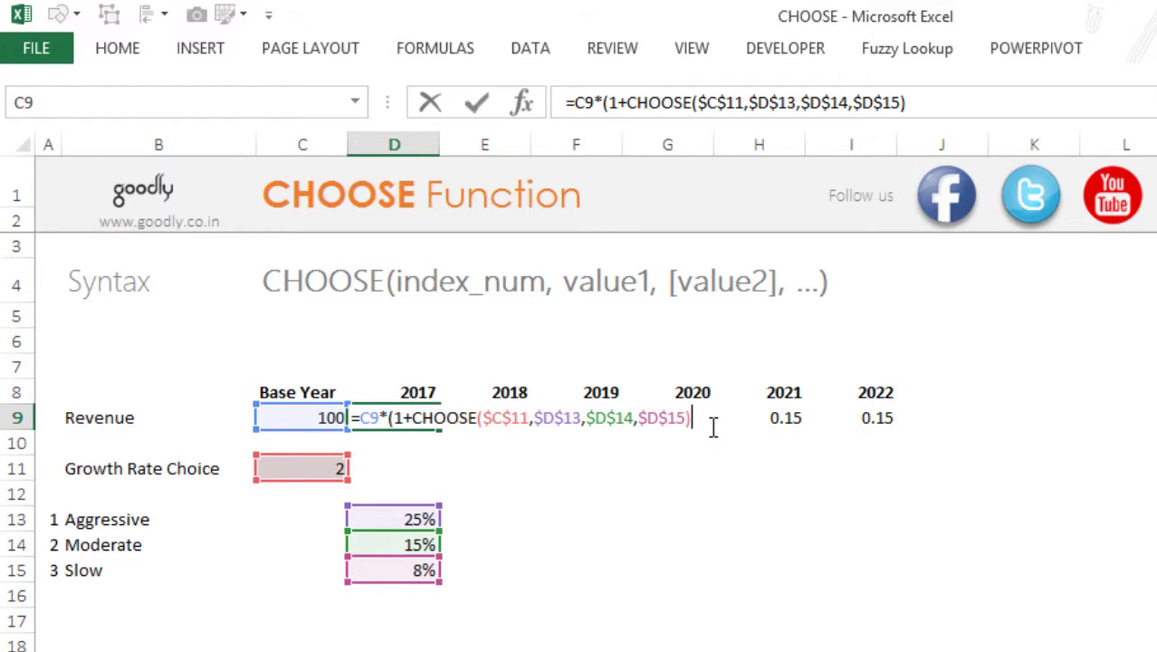
key(ctrl+Return)
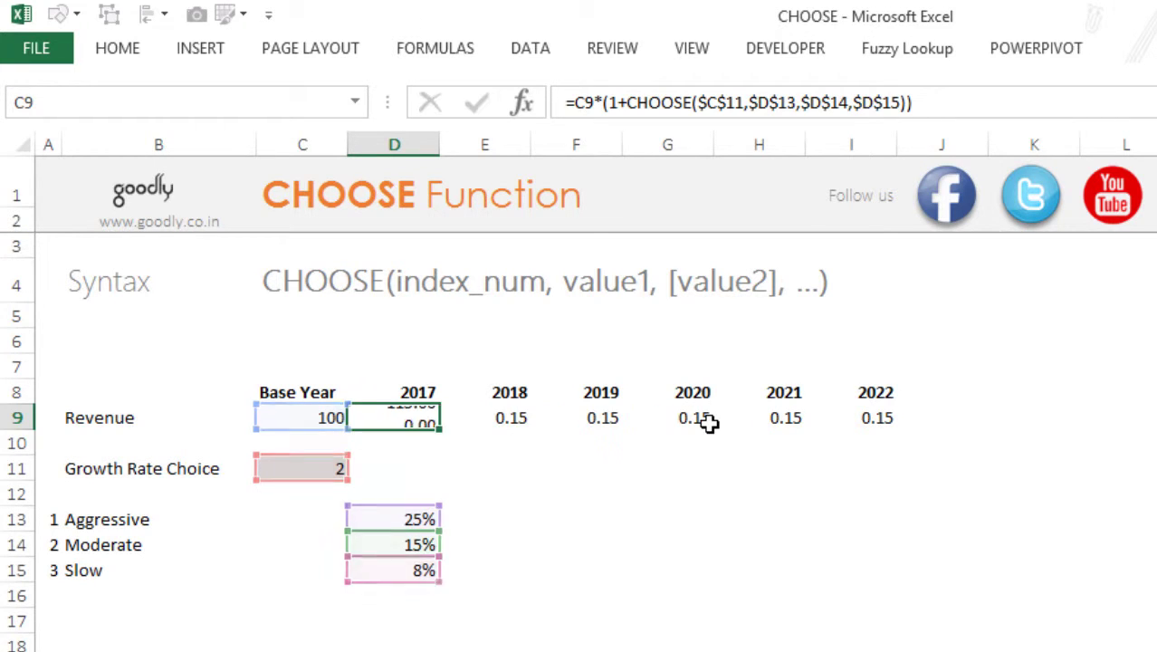
key(ctrl+shift+Right)
key(ctrl+r)
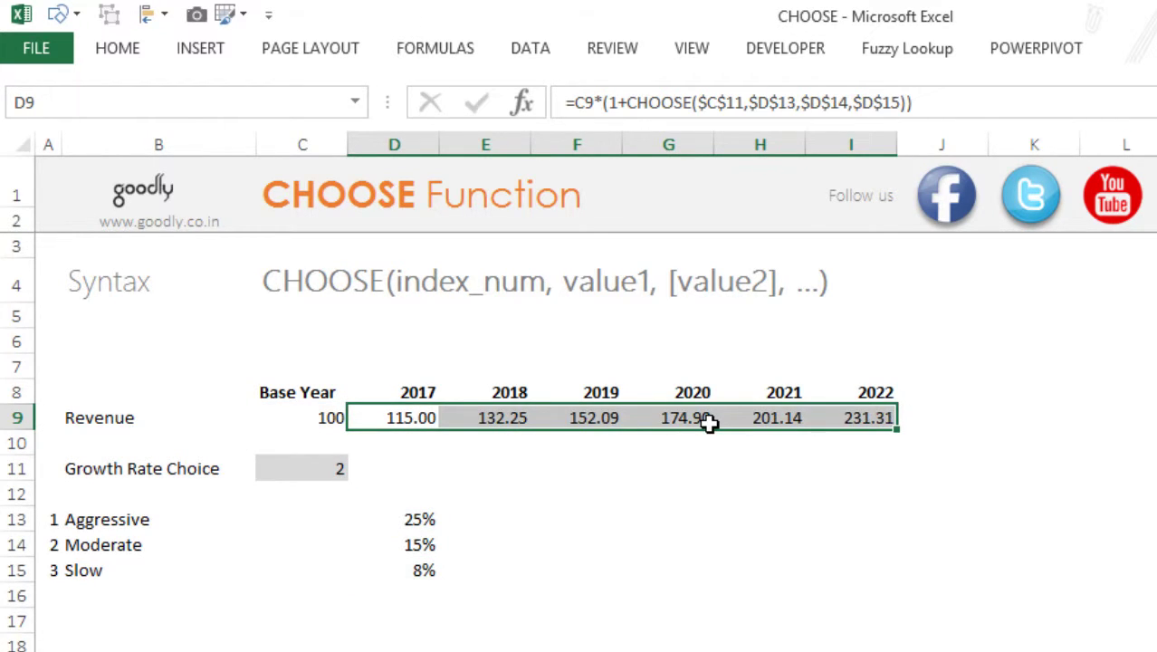
click(732, 475)
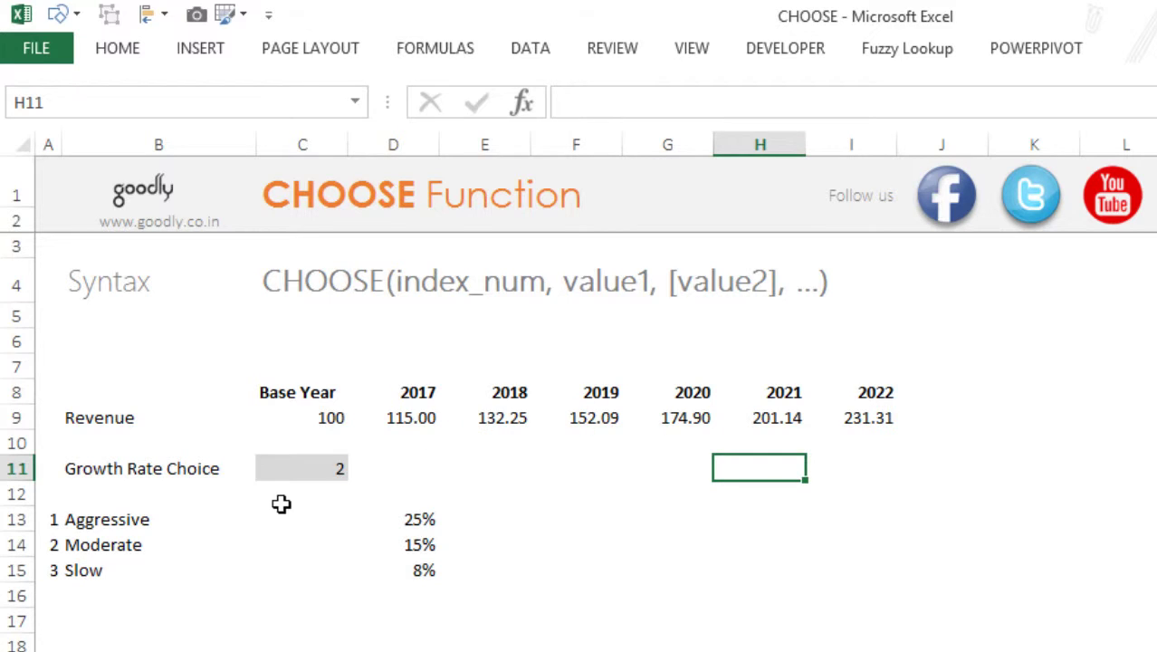
- Try Growth Rate Choice 1, then set it to 3 for the Slow 8% rate
click(320, 468)
text(1)
key(Return)
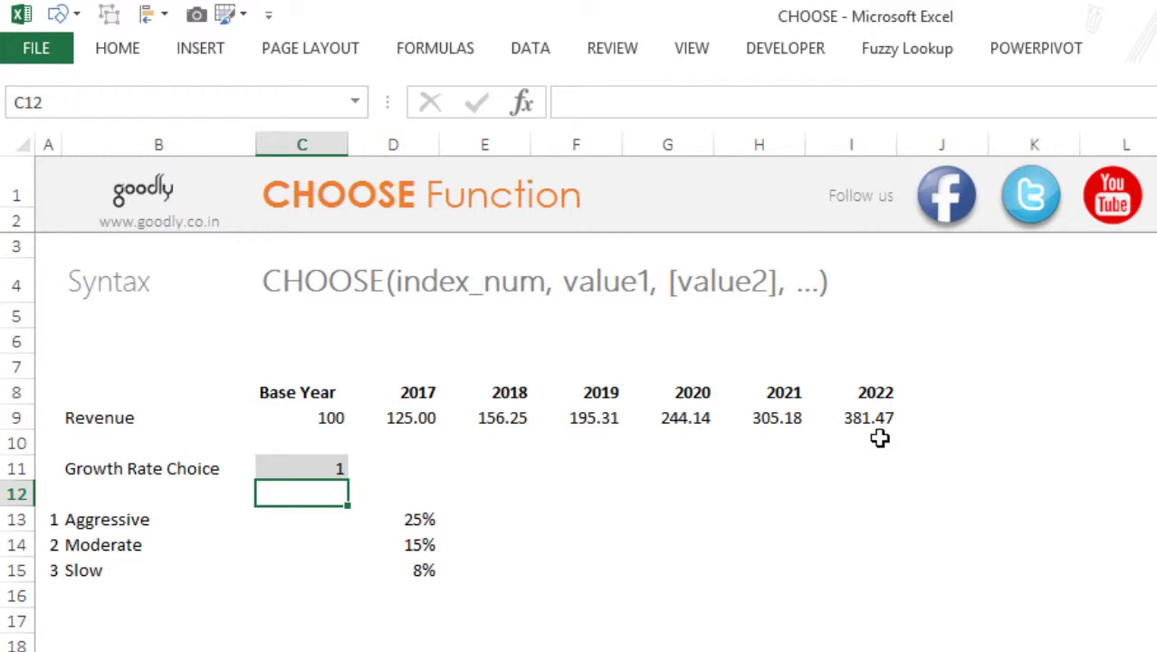
key(Up)
text(3)
key(Return)
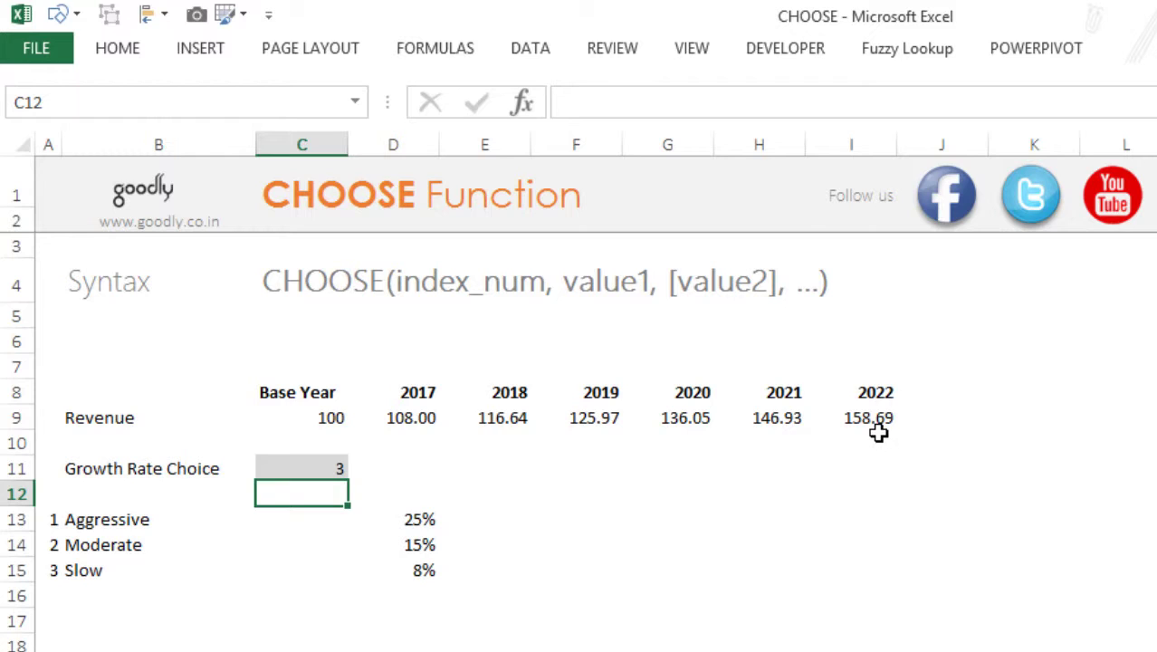
click(415, 474)
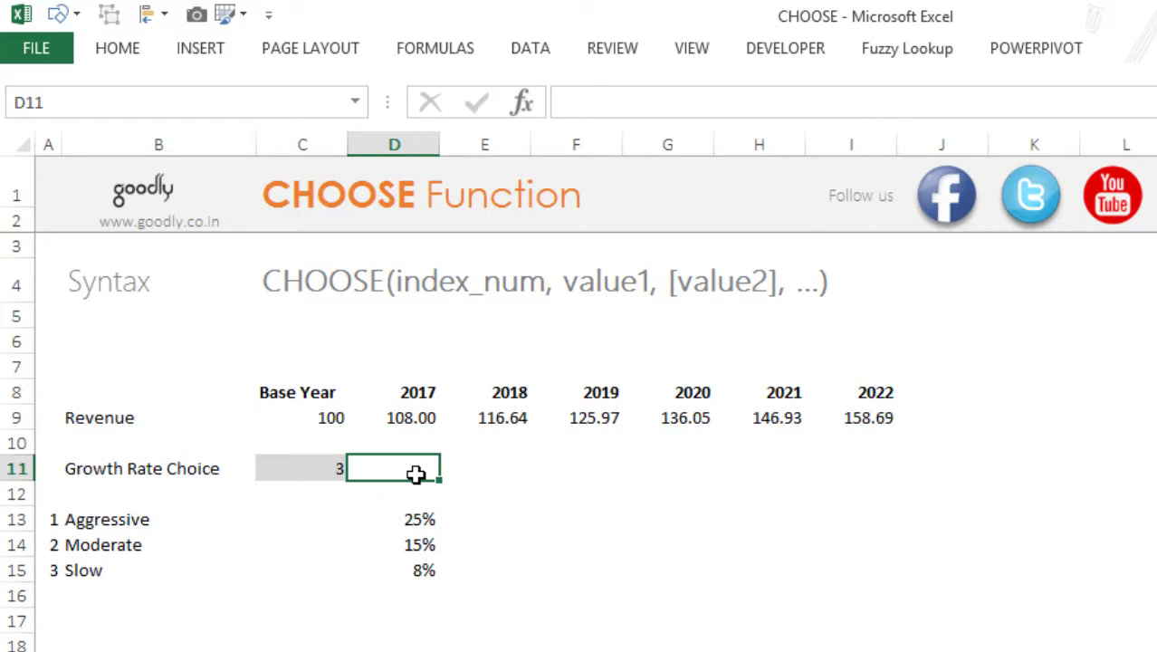
click(412, 444)
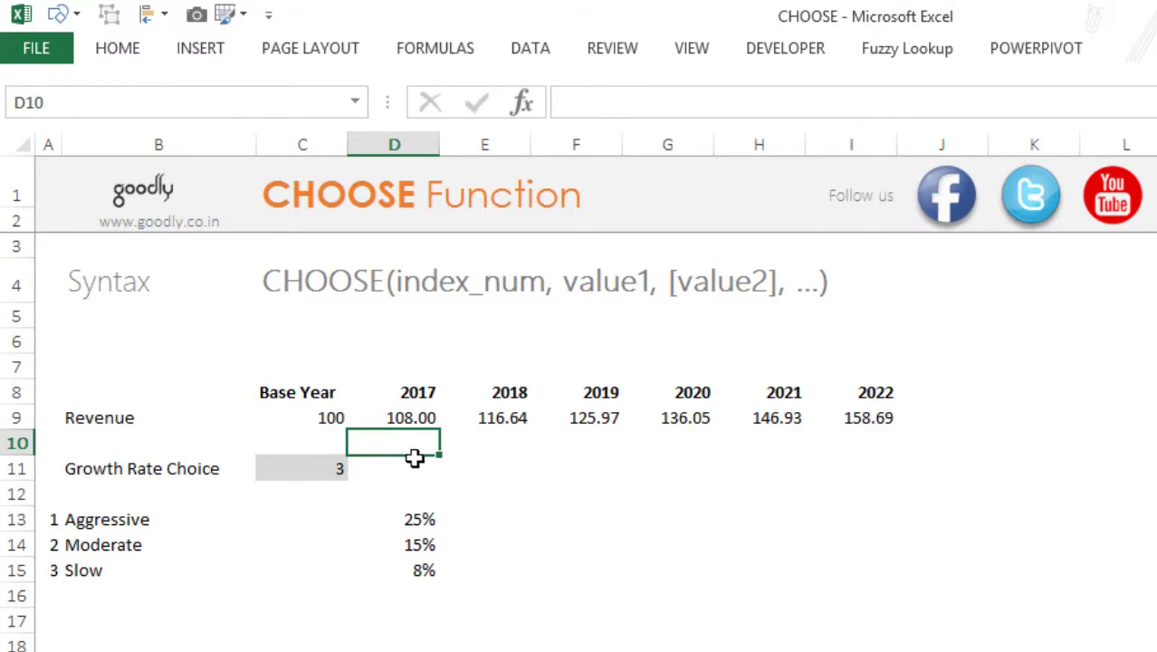
- Enter a CHOOSE formula in D10 indexed by $C$11 over the three rate cells
text(=)
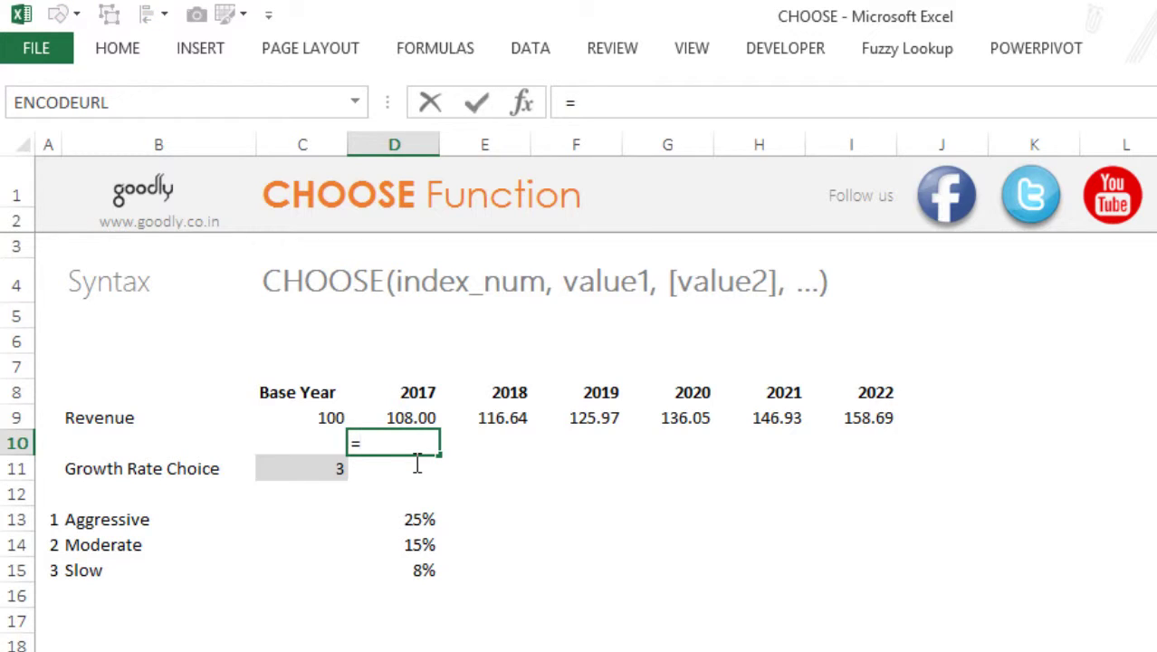
text(choose)
key(Tab)
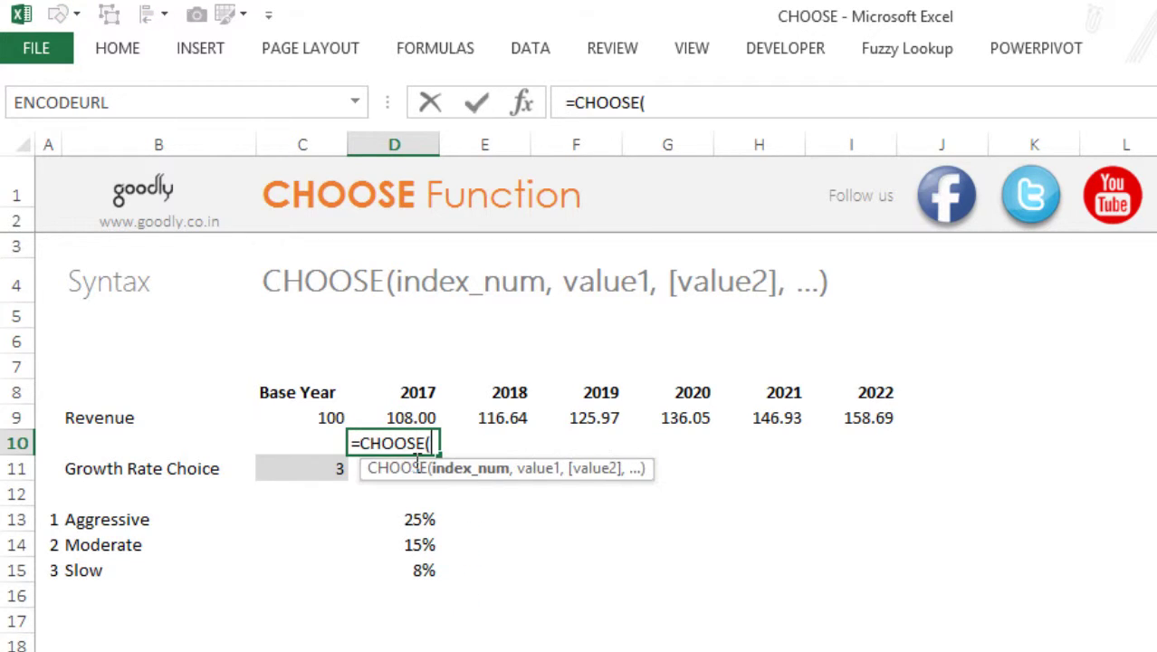
key(Left)
key(Down)
key(F4)
text(,)
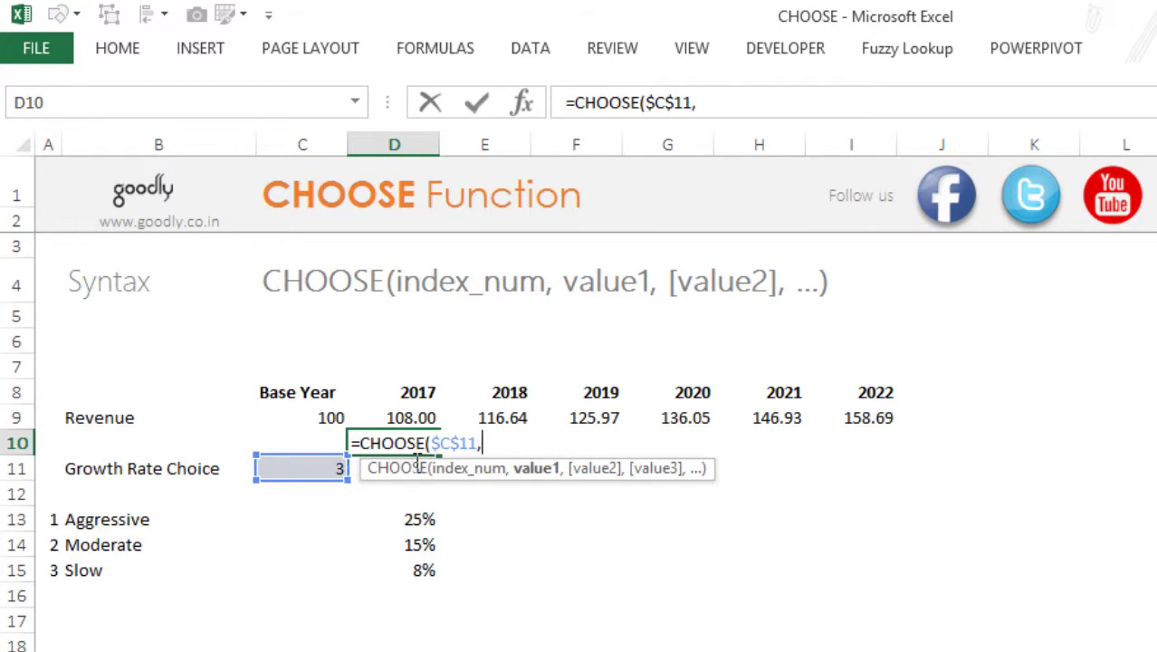
key(Down)
key(Down)
key(Down)
text(,)
key(Down)
key(Down)
key(Down)
key(Down)
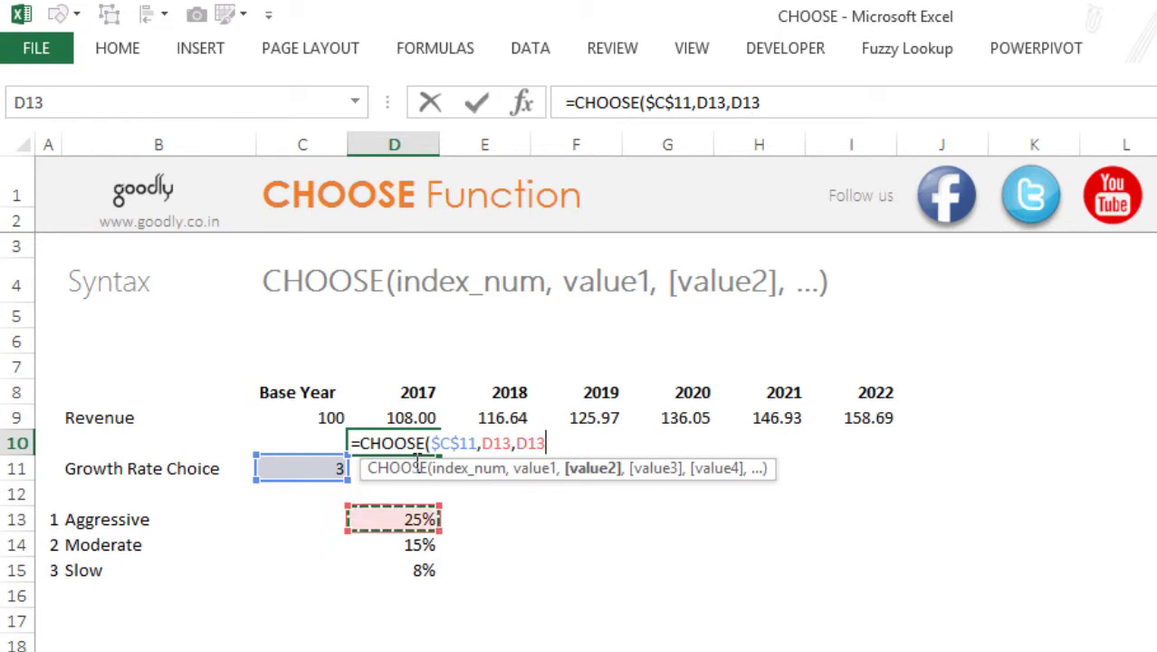
text(,)
key(Down)
key(Down)
key(Down)
key(Down)
key(Down)
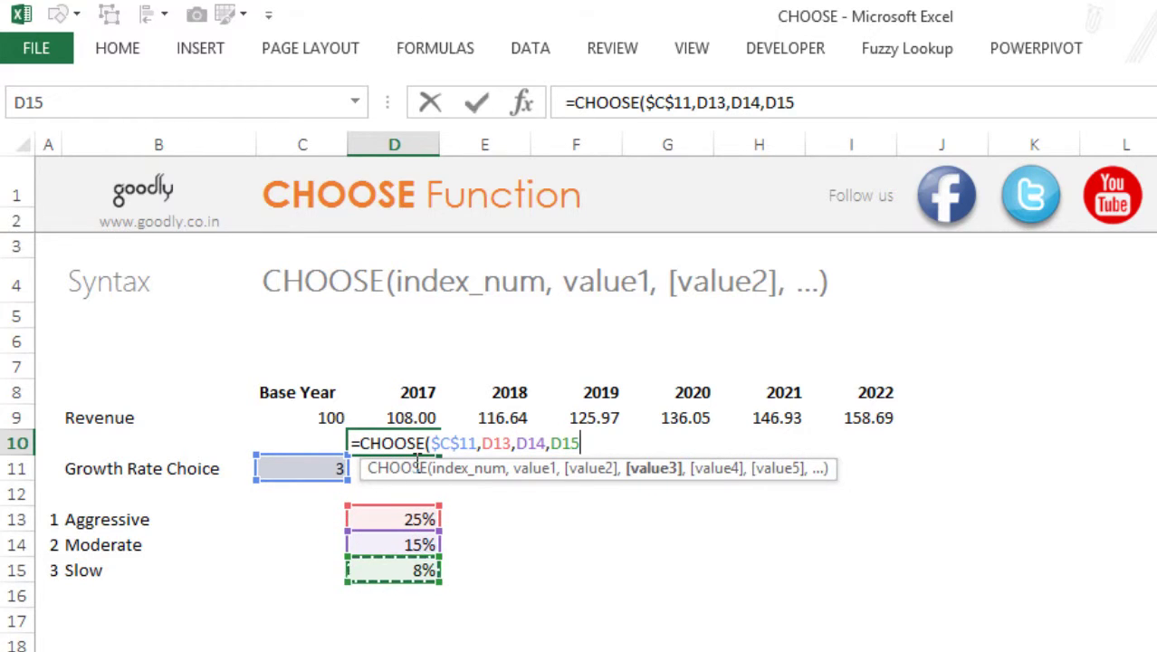
text())
key(Return)
- Make D10's rate references absolute: $D$13, $D$14, $D$15
key(Up)
key(F2)
key(Left)
key(shift+Left)
key(shift+Left)
key(shift+Left)
key(shift+Left)
key(shift+Left)
key(shift+Left)
key(shift+Left)
key(shift+Left)
key(shift+Left)
key(shift+Left)
key(shift+Left)
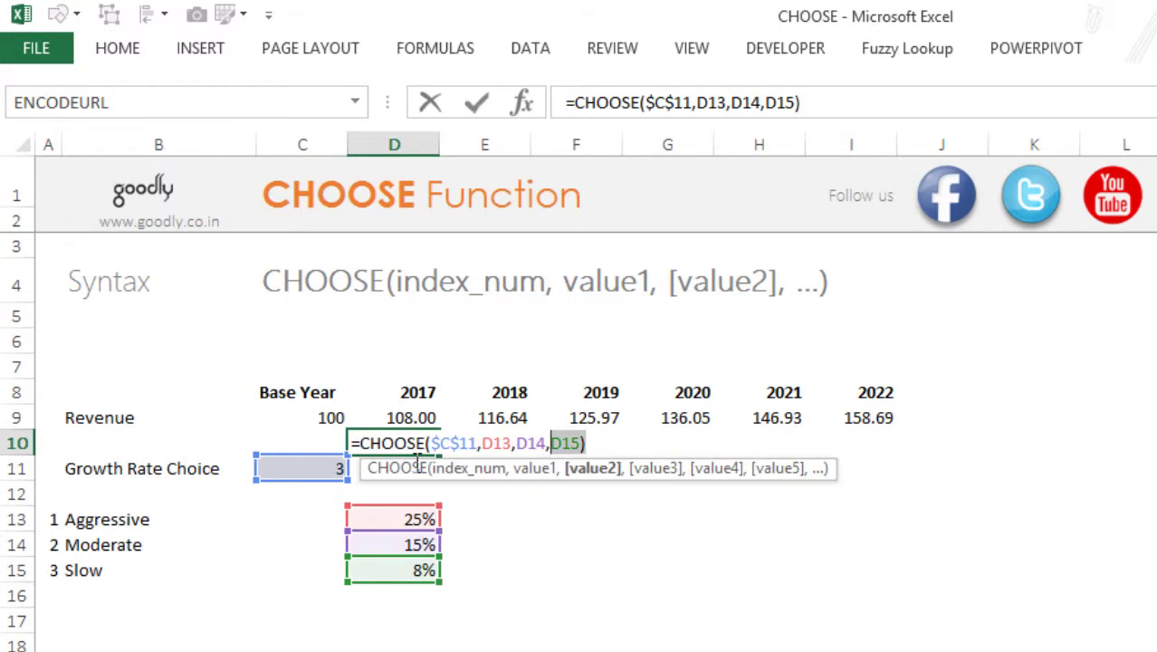
key(Left)
key(shift+Right)
key(shift+Right)
key(shift+Right)
key(shift+Right)
key(shift+Right)
key(shift+Right)
key(shift+Right)
key(shift+Right)
key(shift+Right)
key(shift+Right)
key(shift+Right)
key(shift+Right)
key(shift+Right)
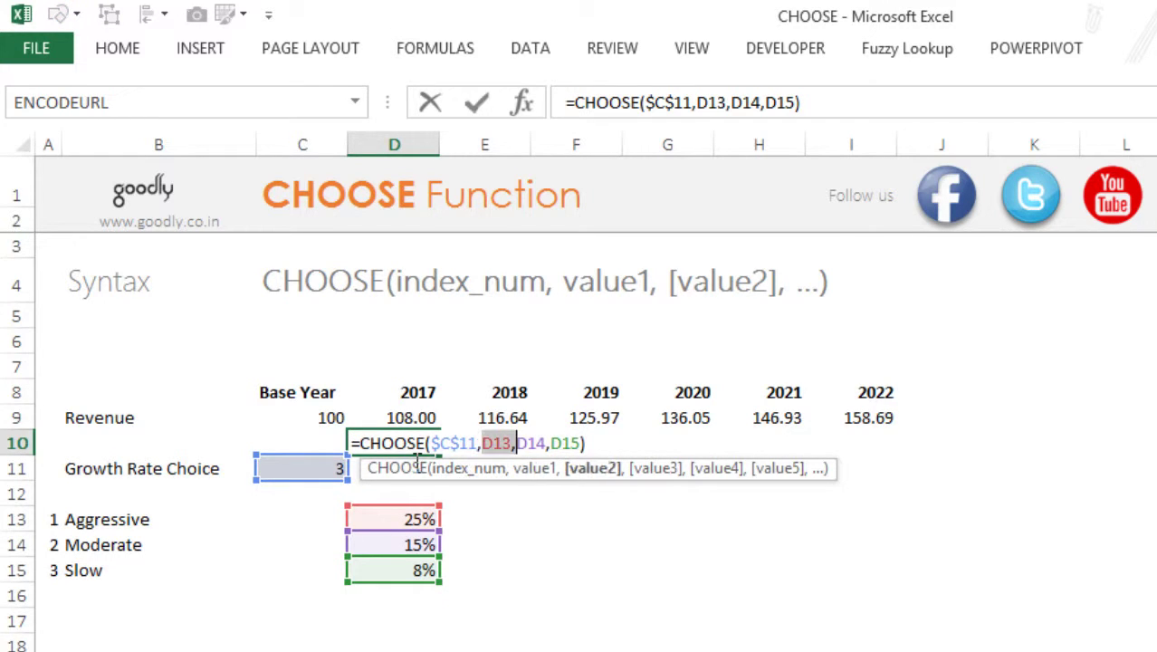
key(F4)
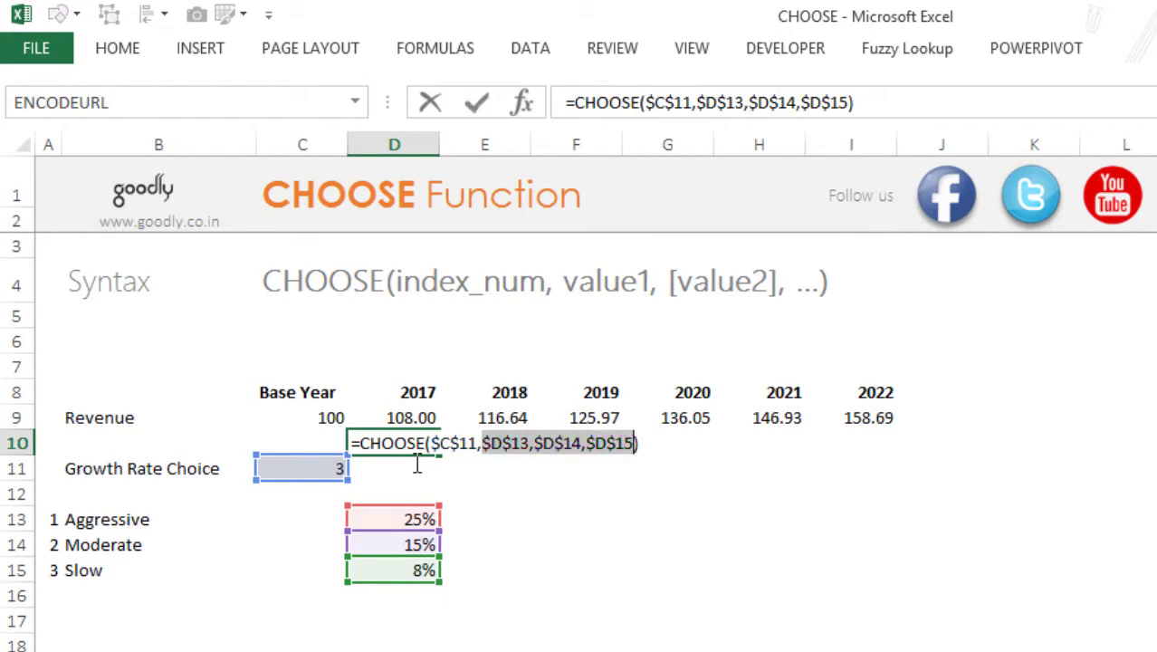
key(ctrl+Return)
- Fill the growth-rate formula across D10:I10 and format it as percent with one decimal
key(shift+Right)
key(shift+Right)
key(shift+Right)
key(shift+Right)
key(shift+Right)
key(ctrl+r)
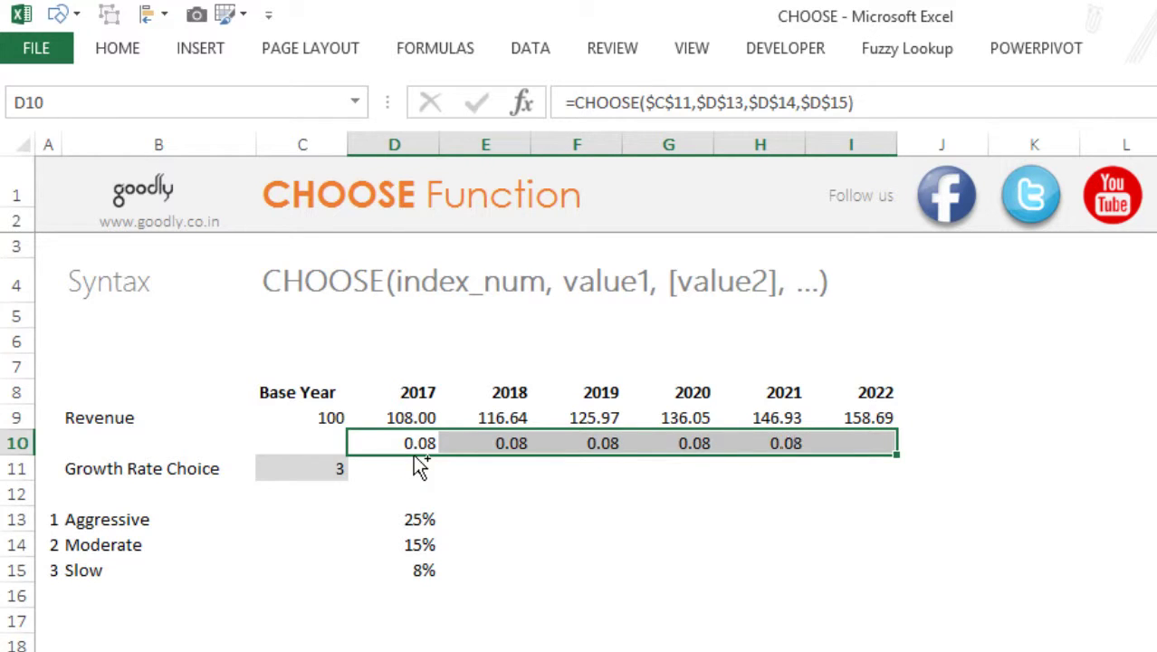
key(ctrl+shift+5)
key(alt)
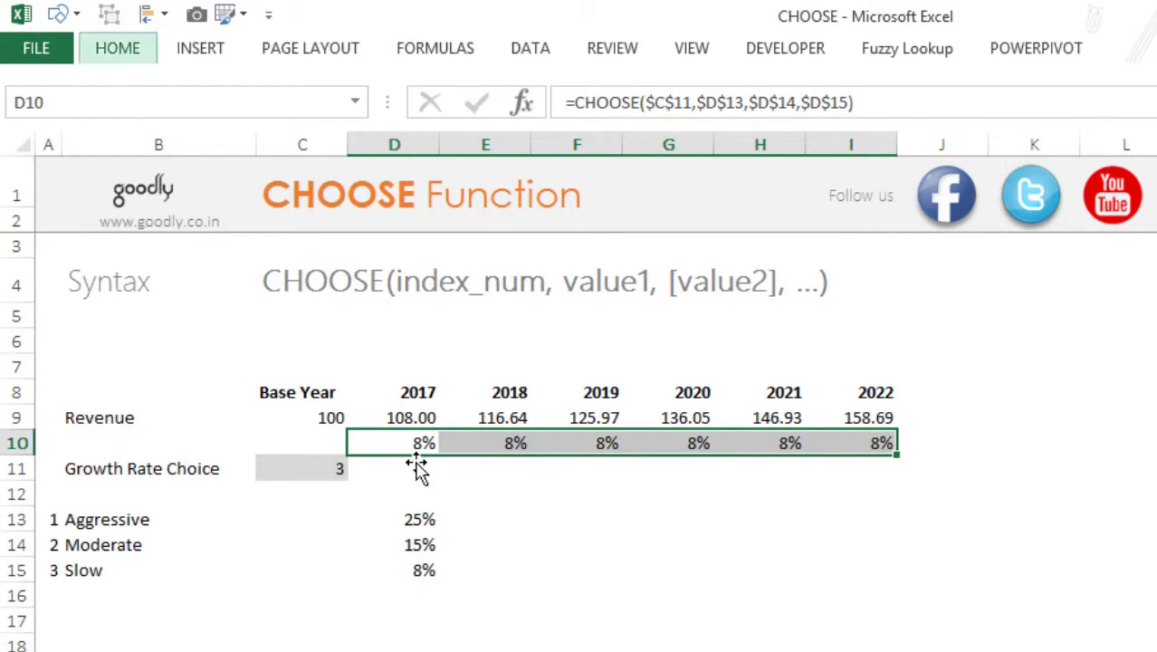
key(h)
key(0)
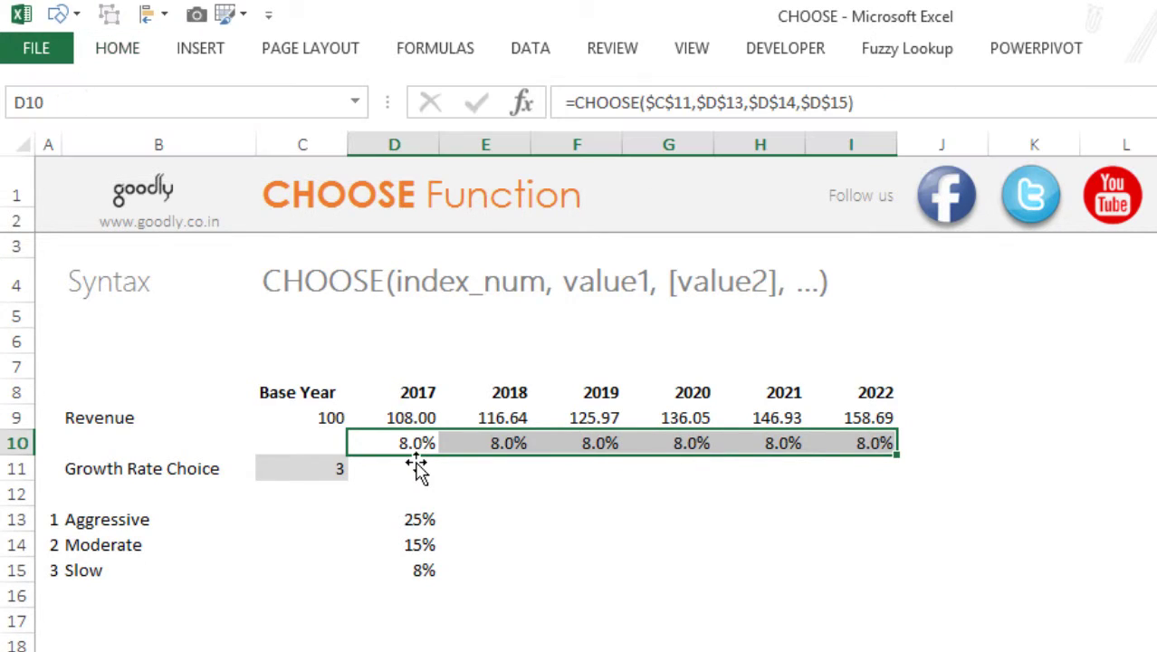
click(506, 576)
- Test Growth Rate Choice 2, return it to 1, and check the 2017 revenue formula
click(341, 475)
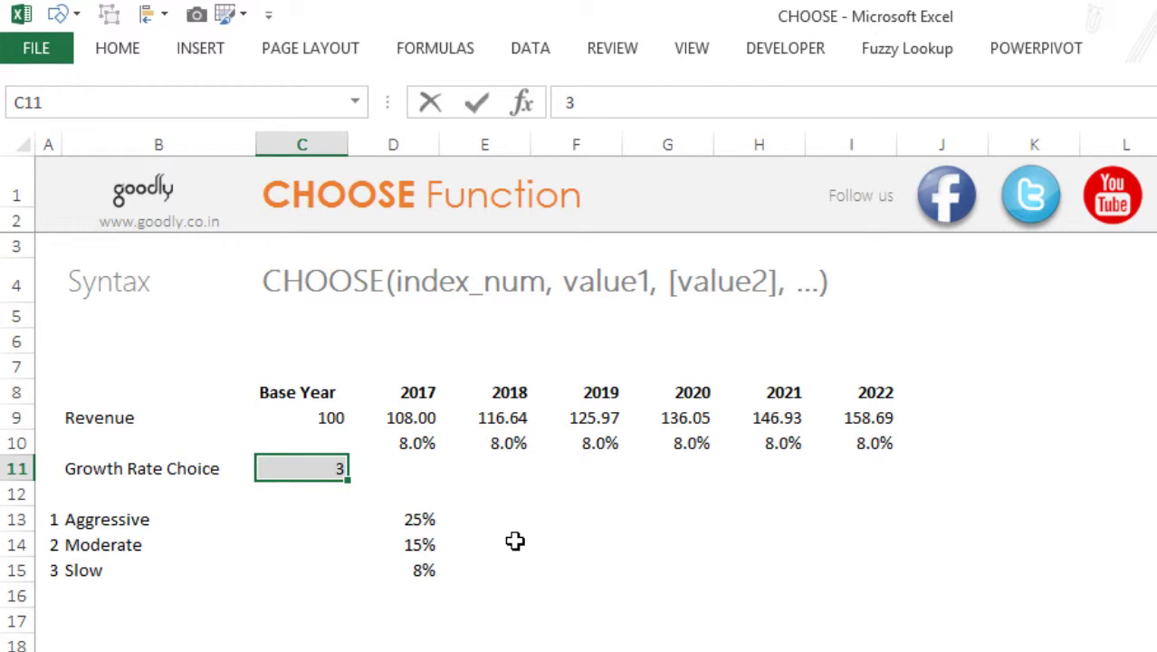
text(2)
key(Return)
key(Up)
text(1)
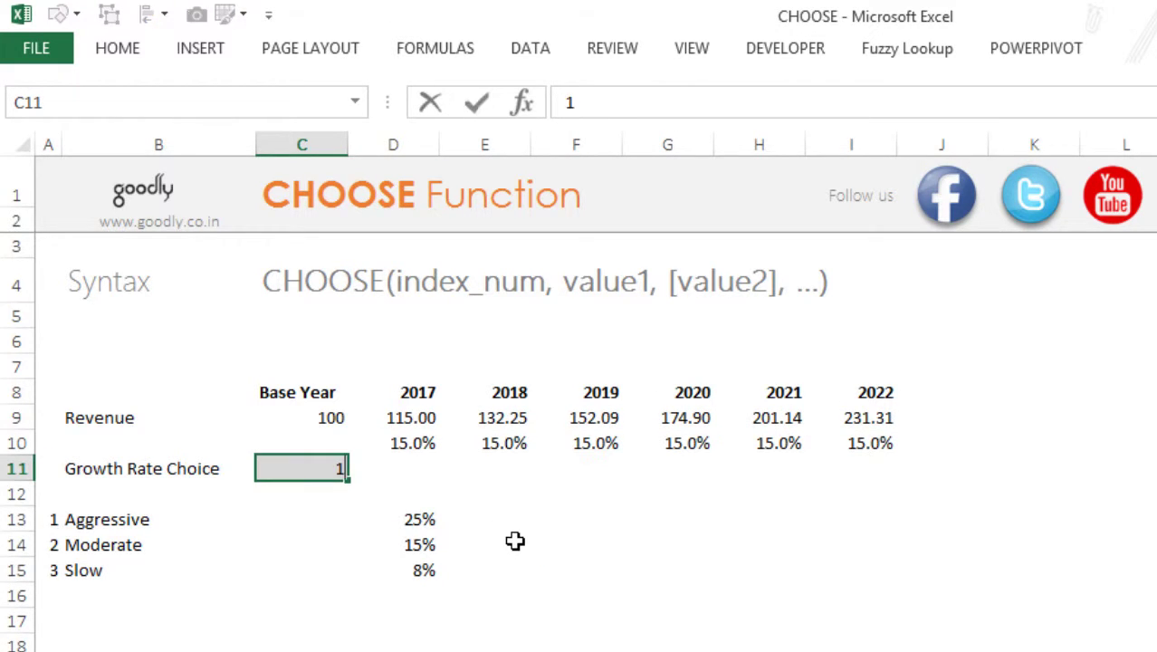
key(Return)
key(Up)
click(432, 422)
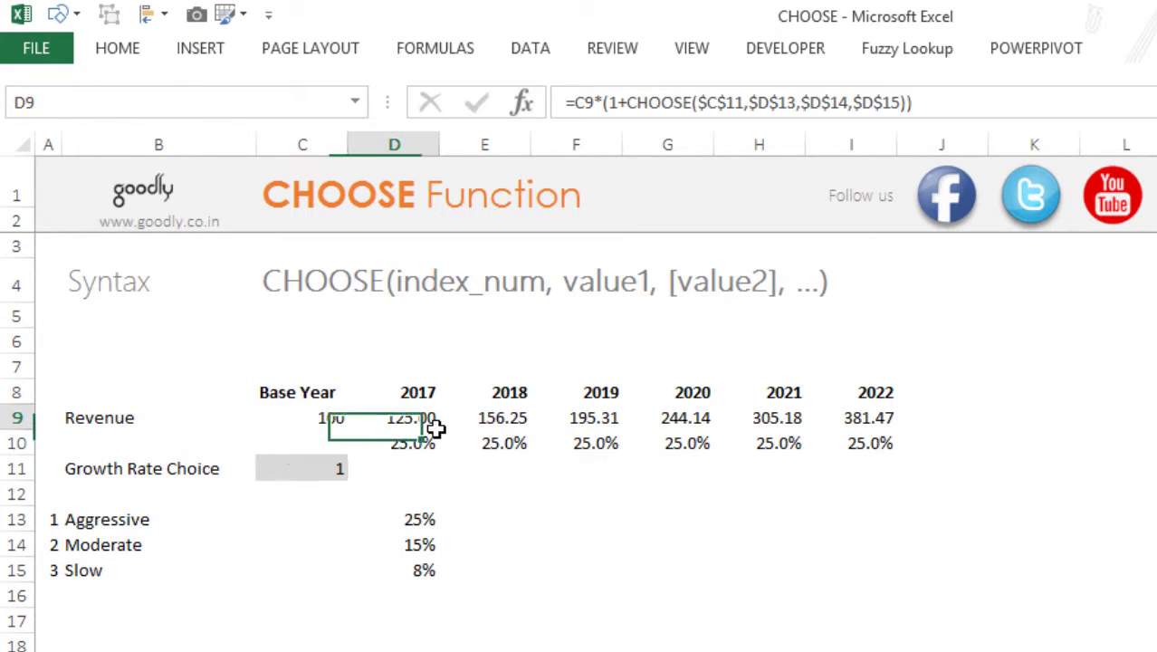
key(F2)
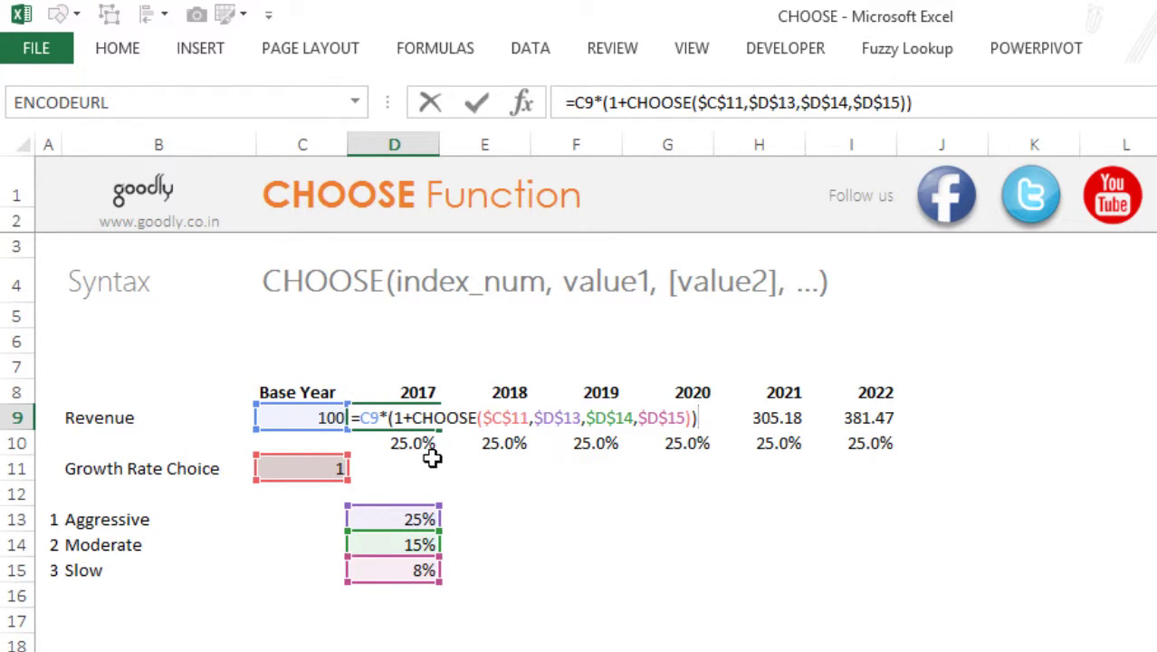
key(Escape)
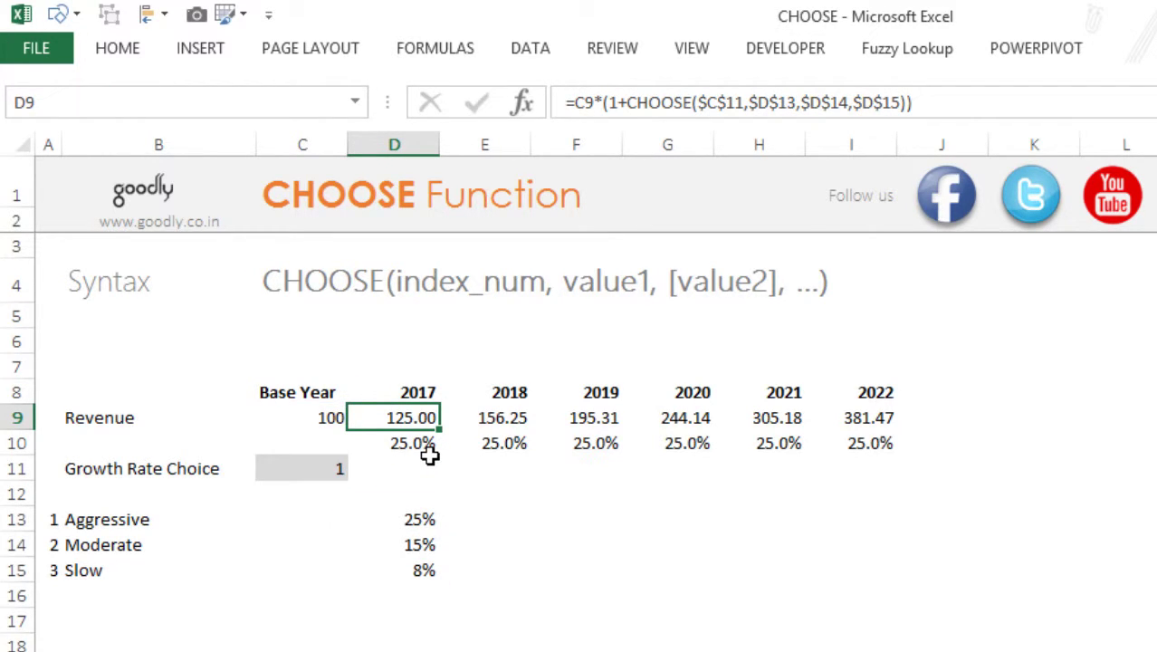
scroll(494, 569, down, 7)
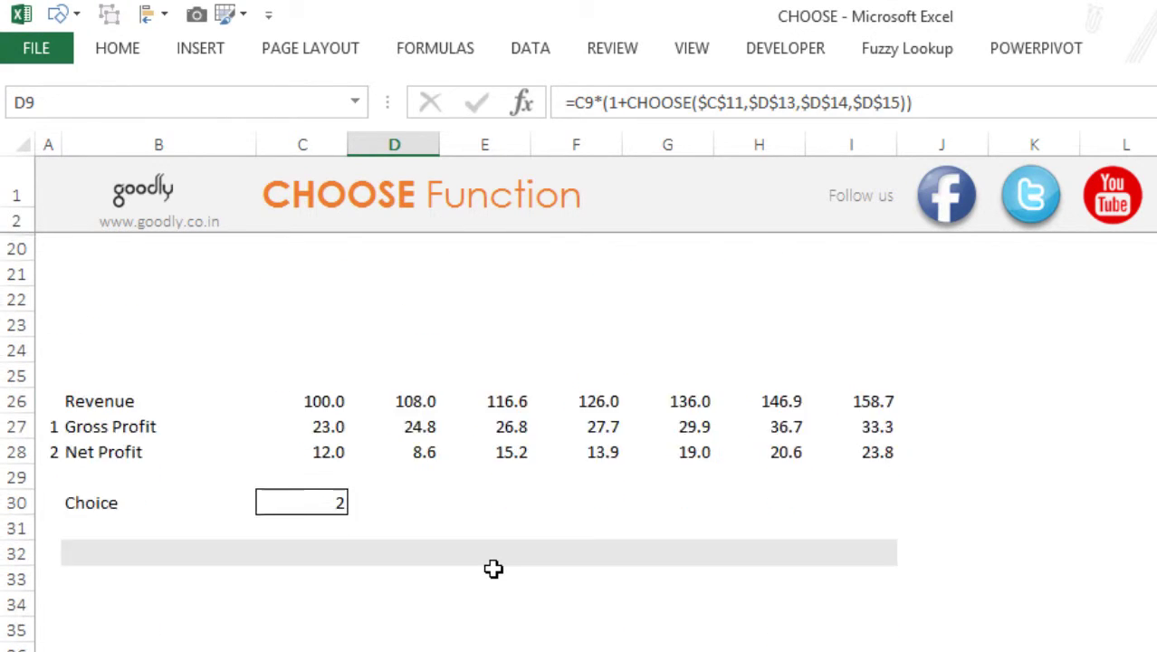
- Review the Revenue, Gross Profit and Net Profit rows, then select cell B32
click(492, 557)
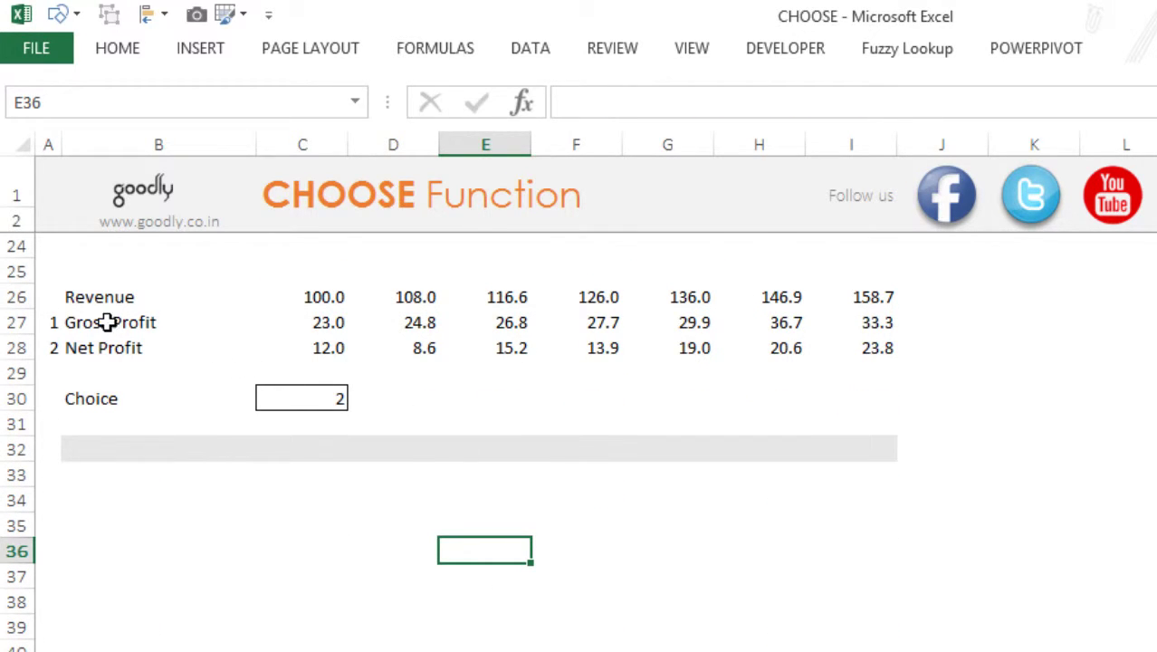
drag(90, 299, 898, 304)
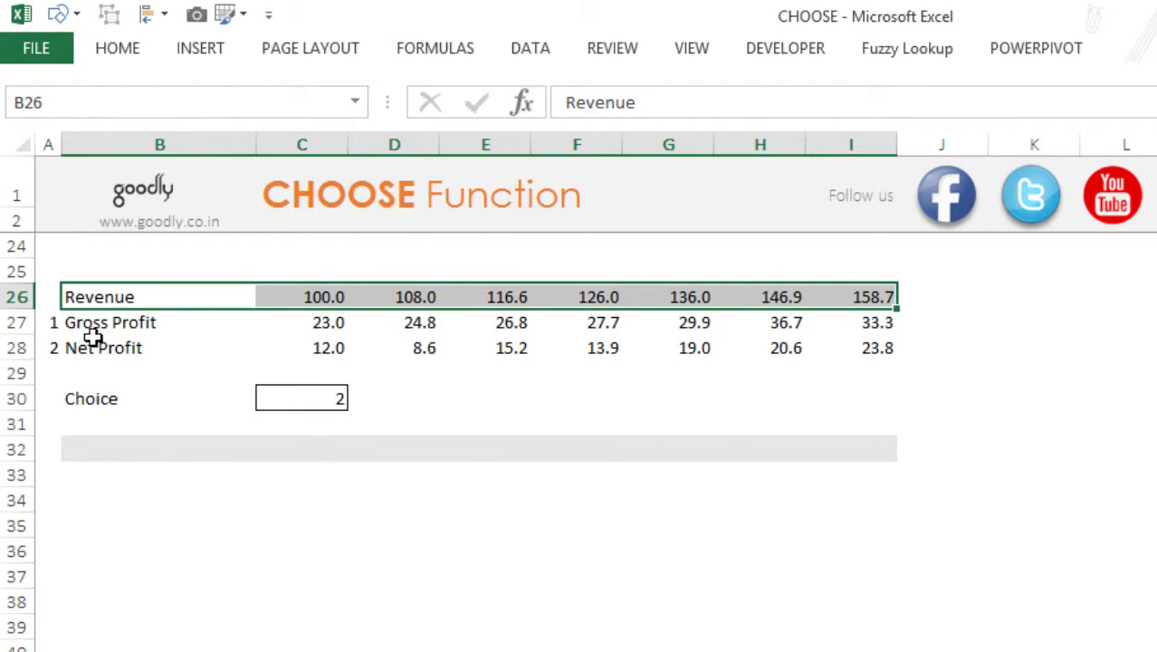
drag(93, 336, 899, 323)
drag(118, 358, 885, 357)
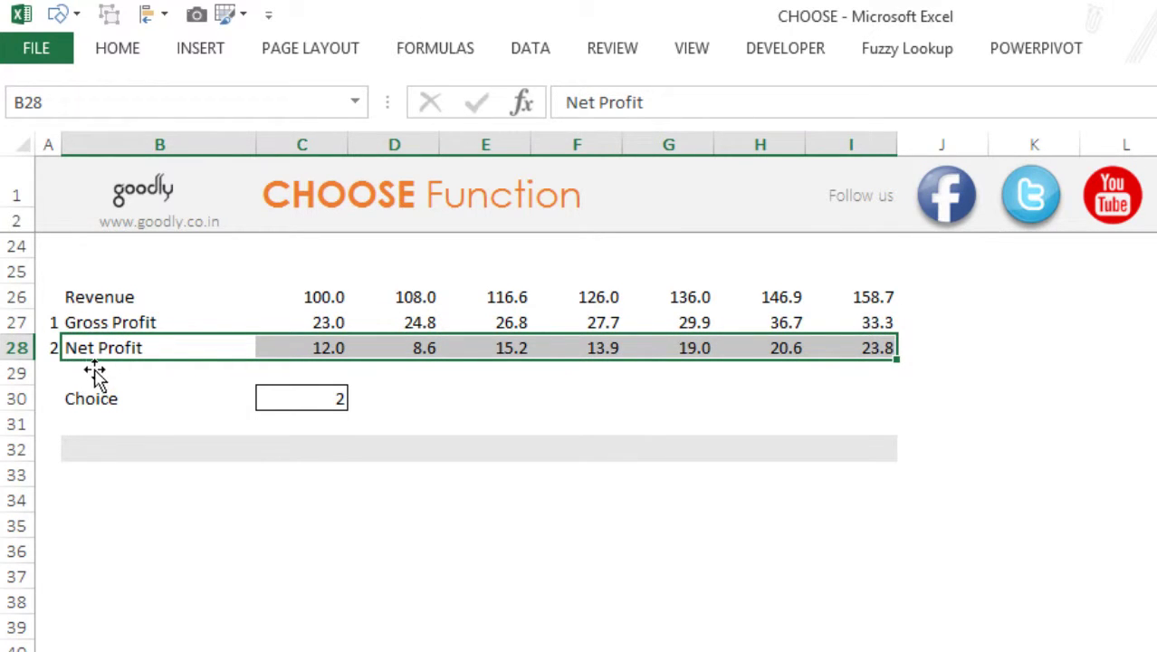
click(116, 452)
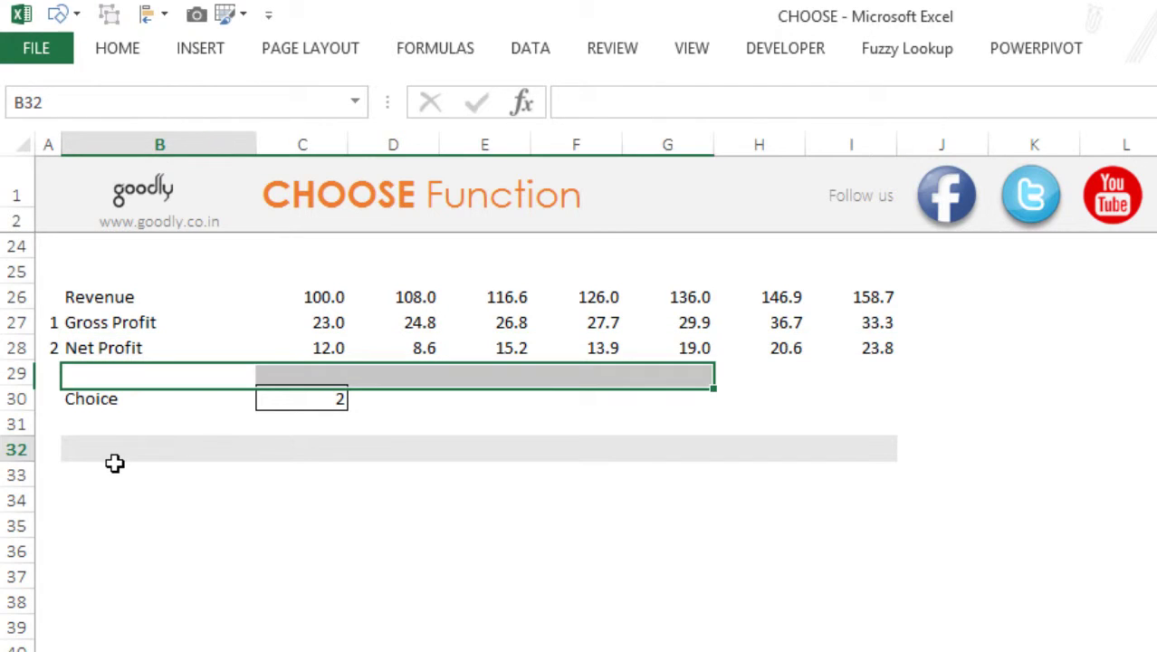
- Enter =CHOOSE($C$30,B27,B28) in B32 to pick Gross or Net Profit
text(=cho)
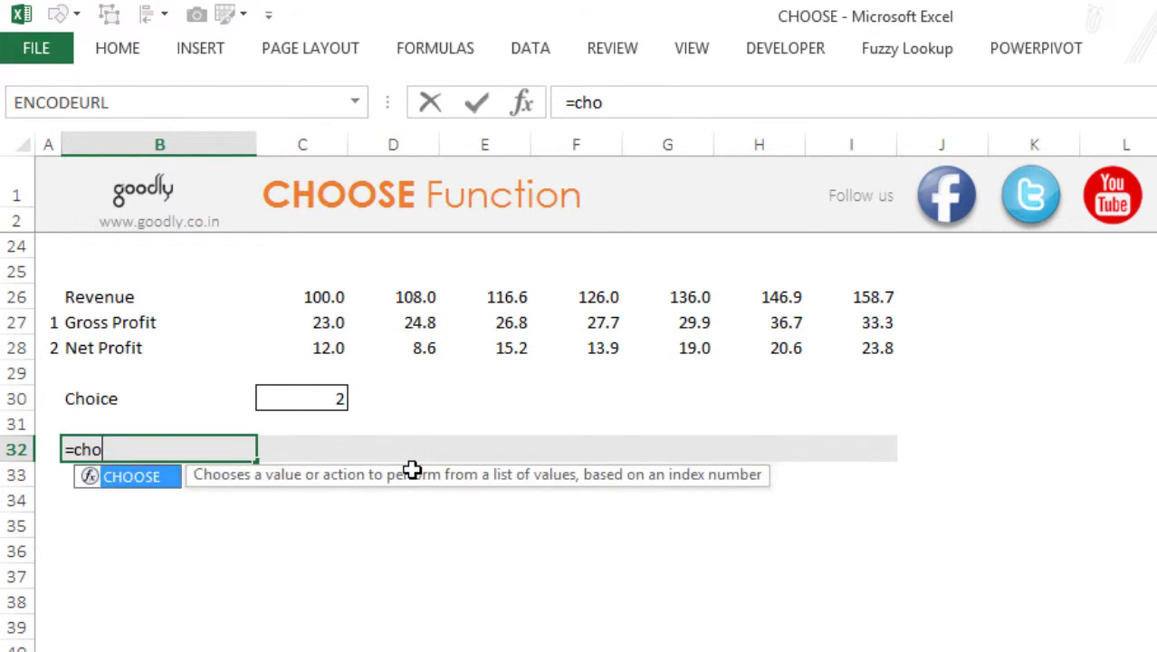
key(Tab)
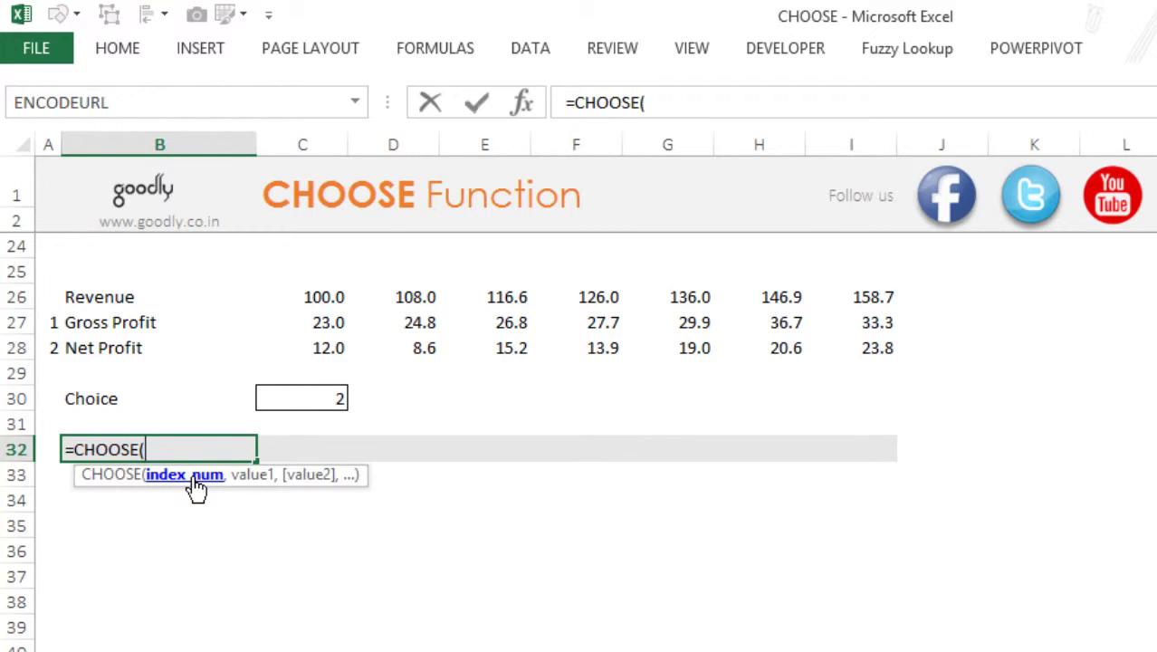
click(319, 410)
key(F4)
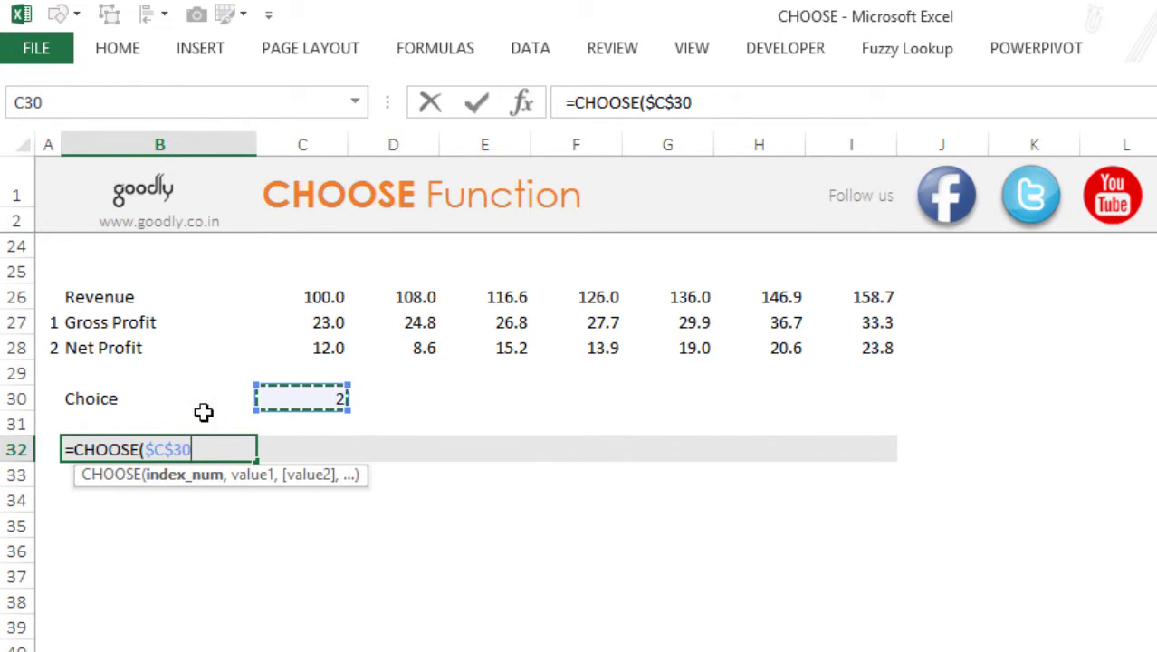
text(,)
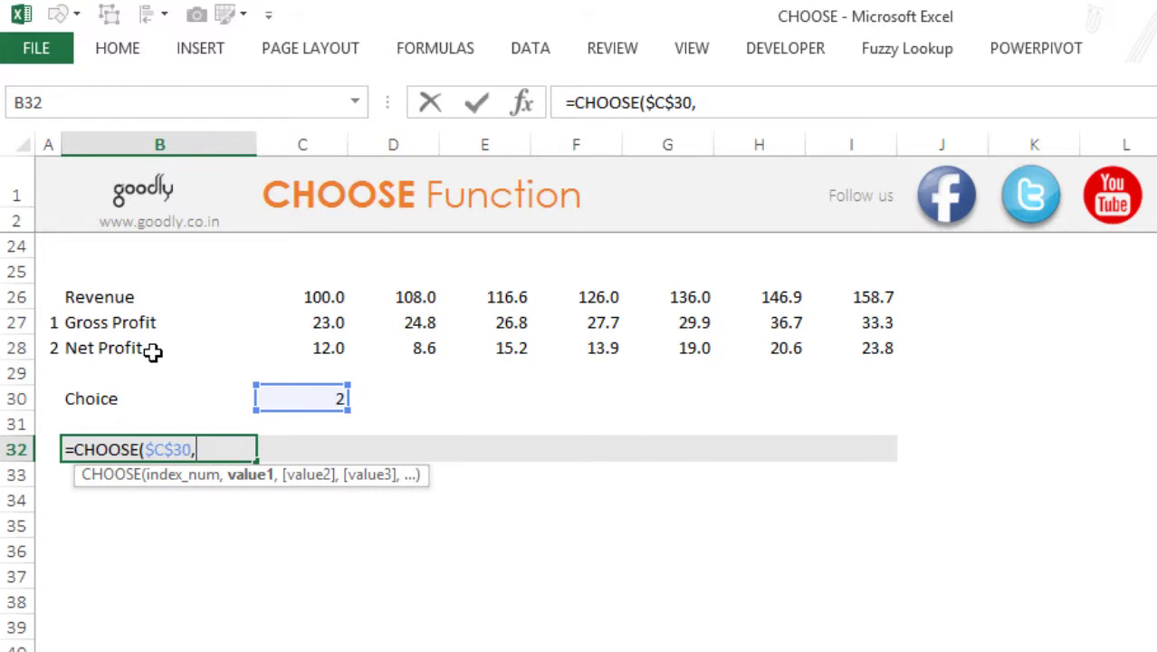
click(152, 353)
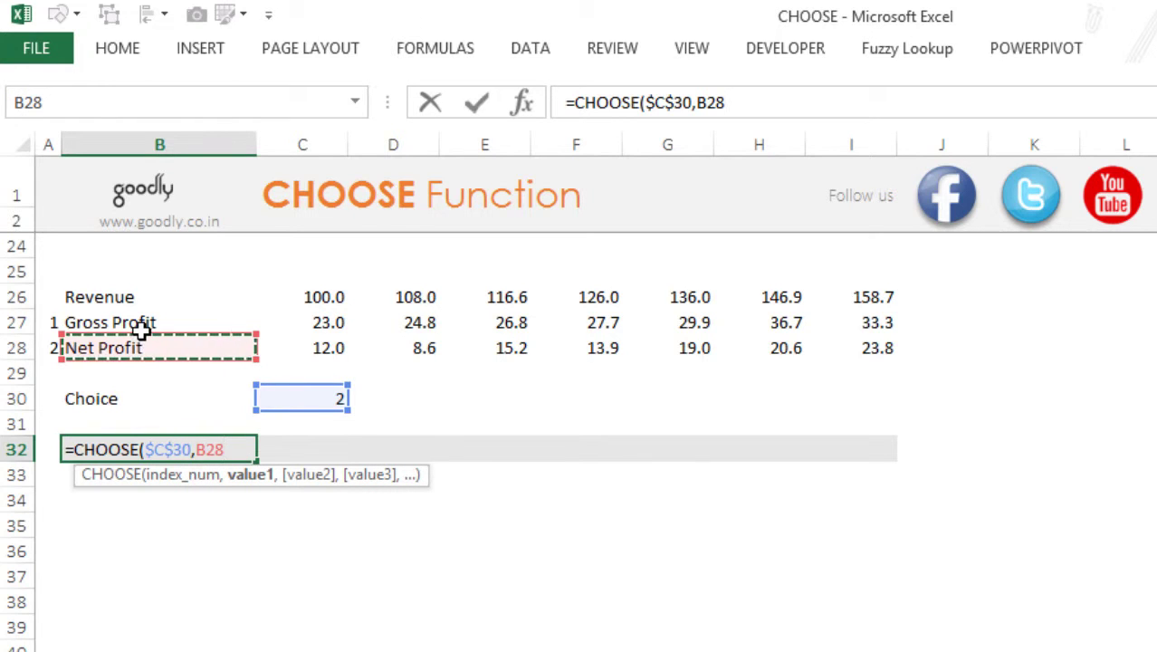
click(145, 324)
text(,)
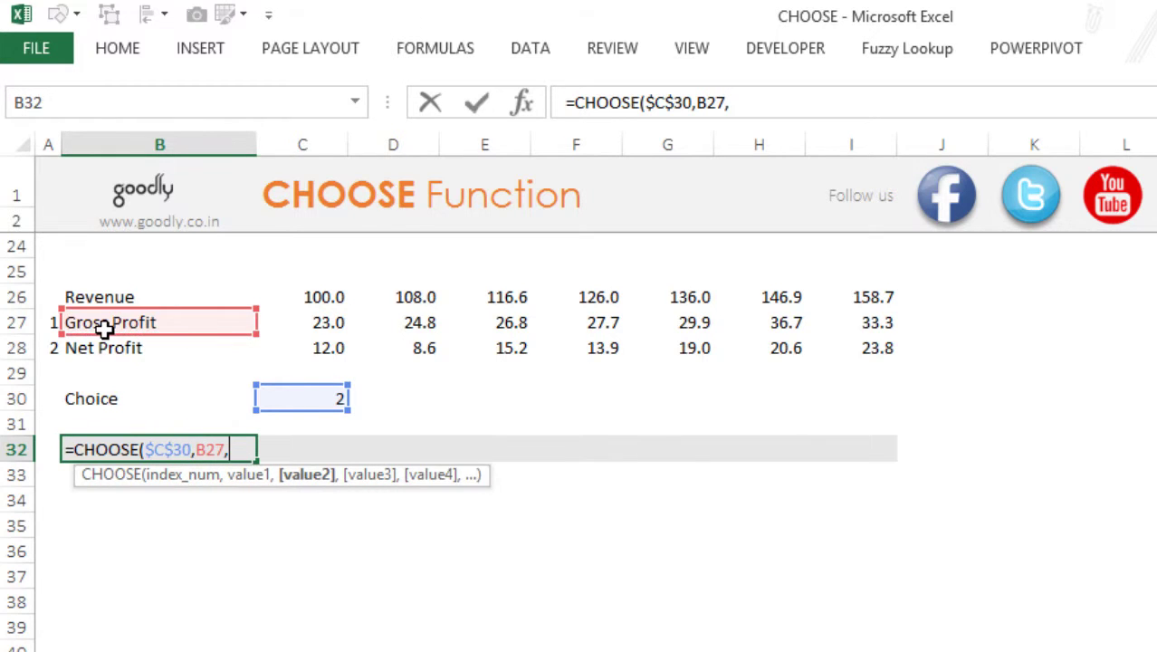
click(132, 359)
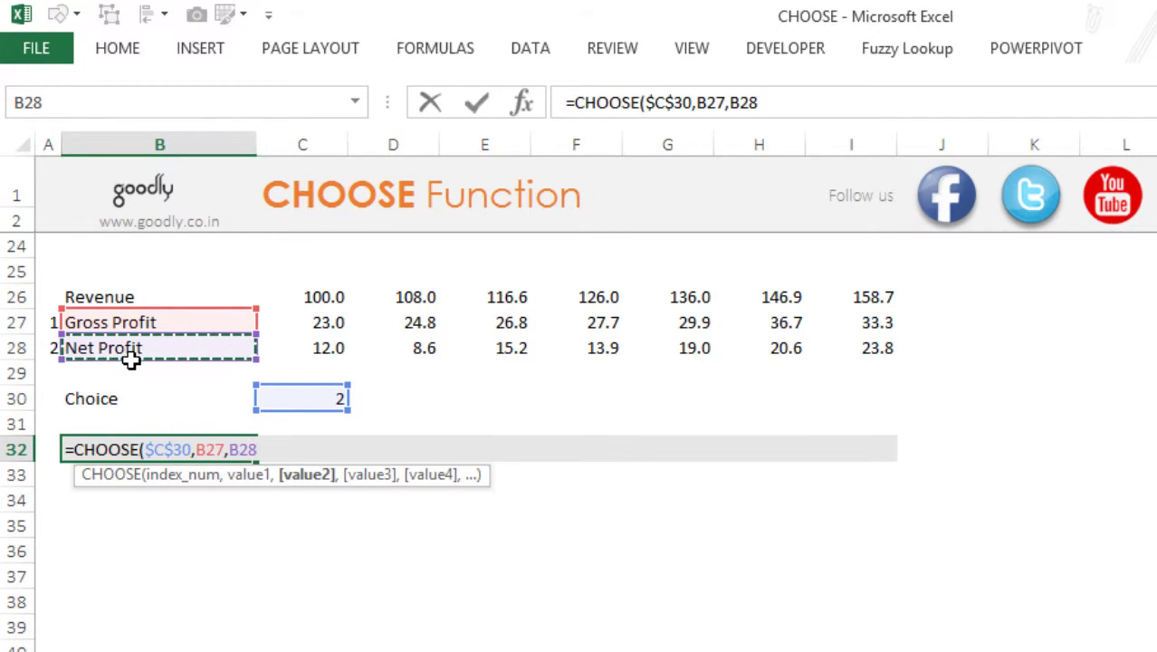
text())
key(Return)
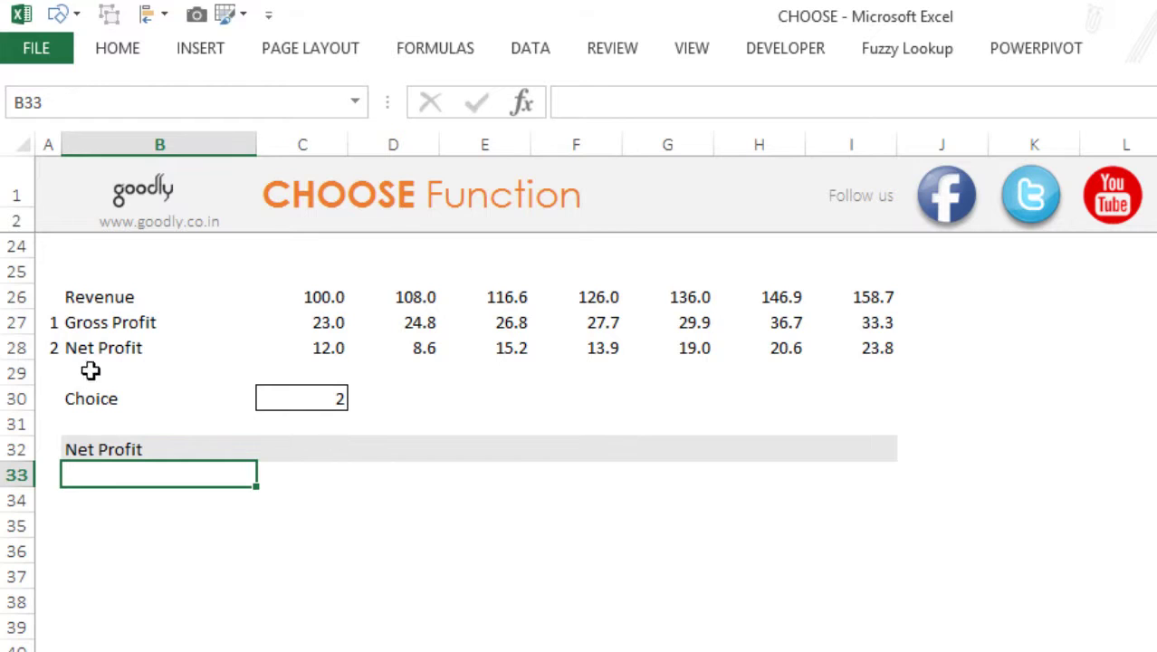
- Fill B32's formula across to I32 and show the values with one decimal
click(104, 448)
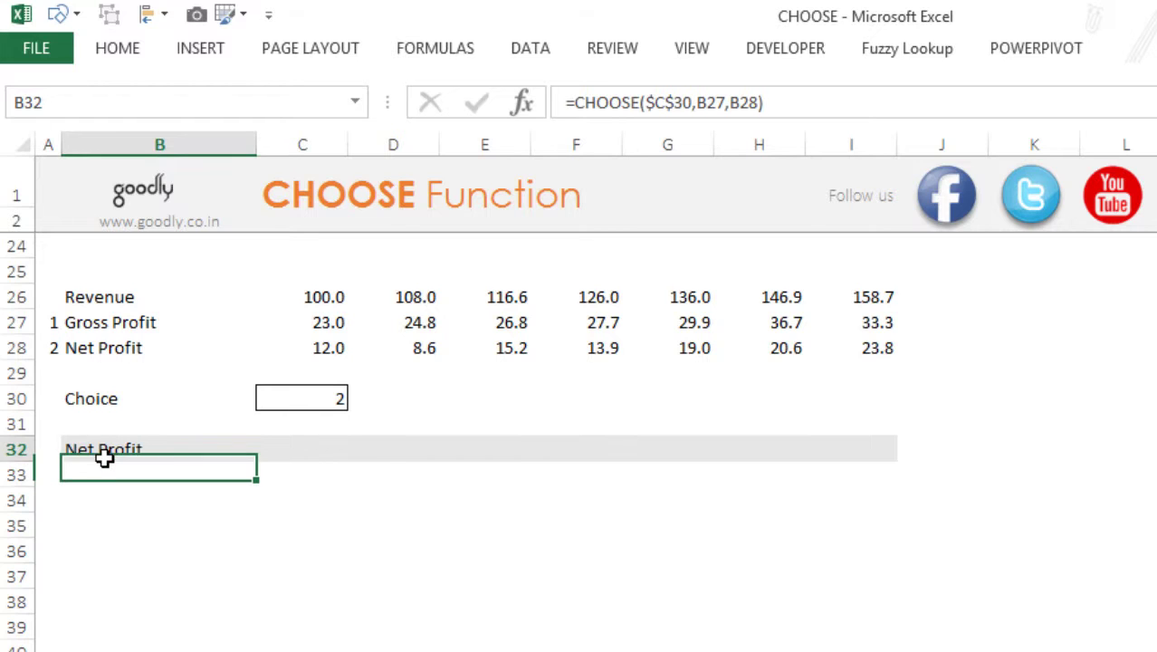
key(F2)
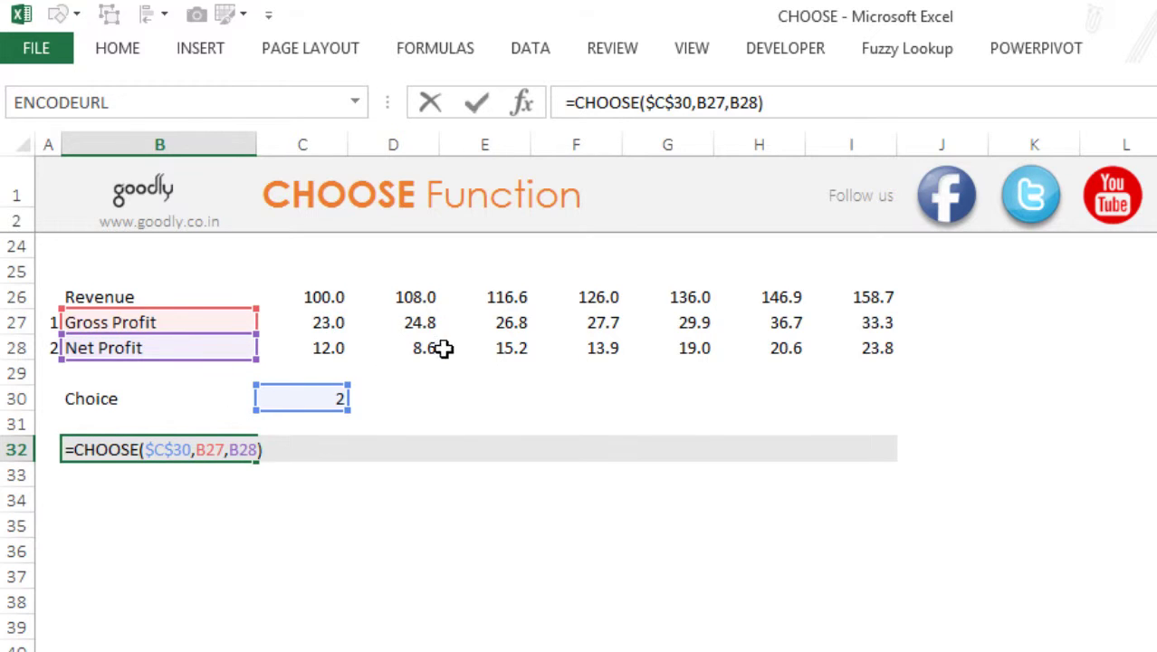
key(ctrl+Return)
key(shift+Right)
key(shift+Right)
key(shift+Right)
key(shift+Right)
key(shift+Right)
key(shift+Right)
key(shift+Right)
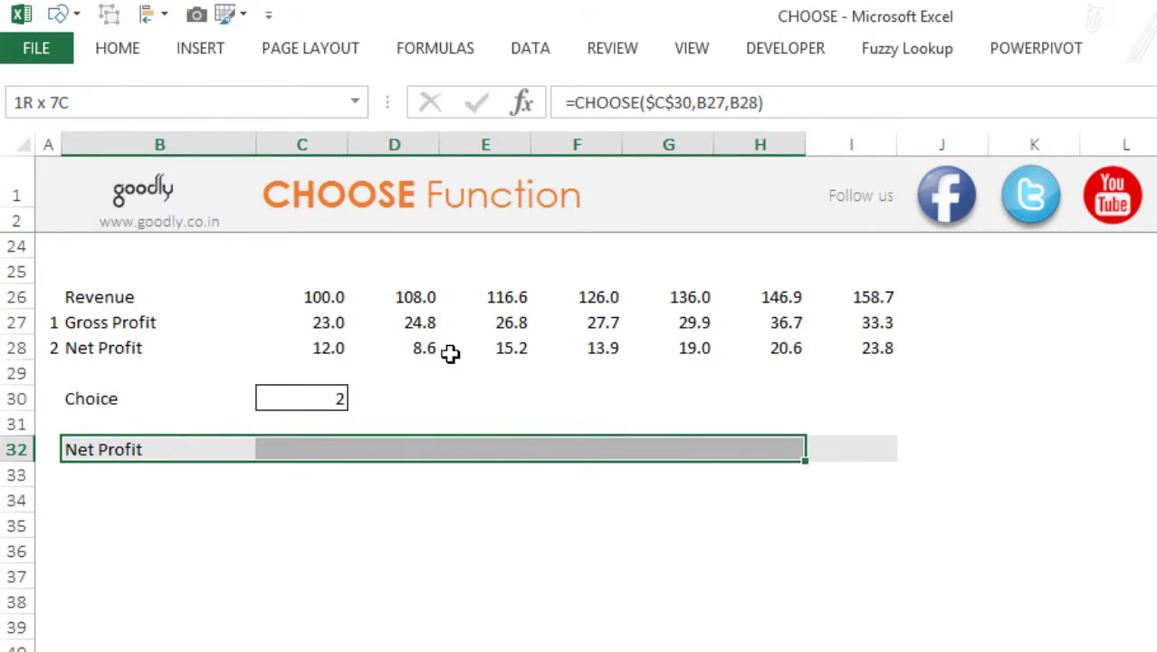
key(ctrl+r)
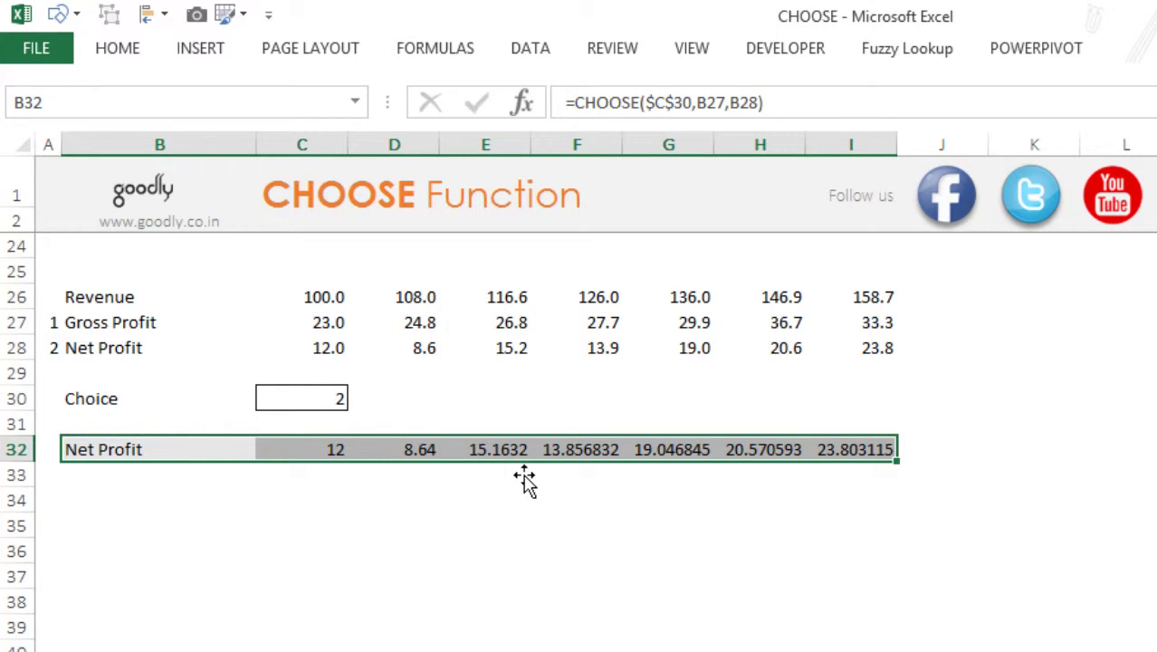
key(ctrl+shift+1)
key(alt+h)
key(0)
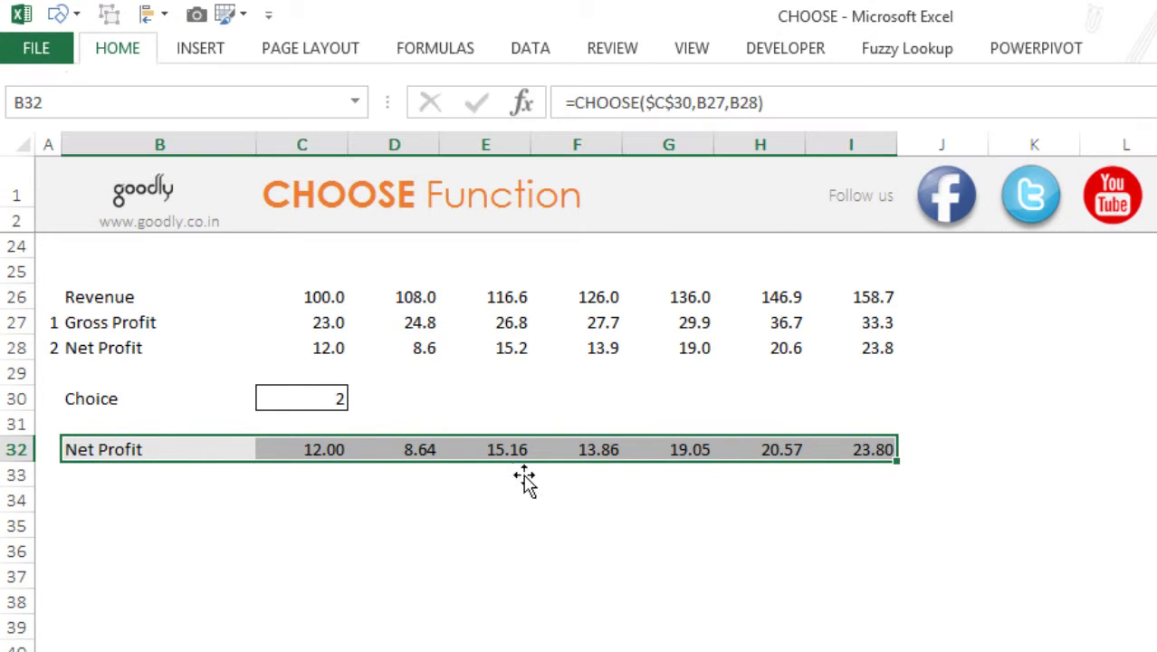
key(alt+h)
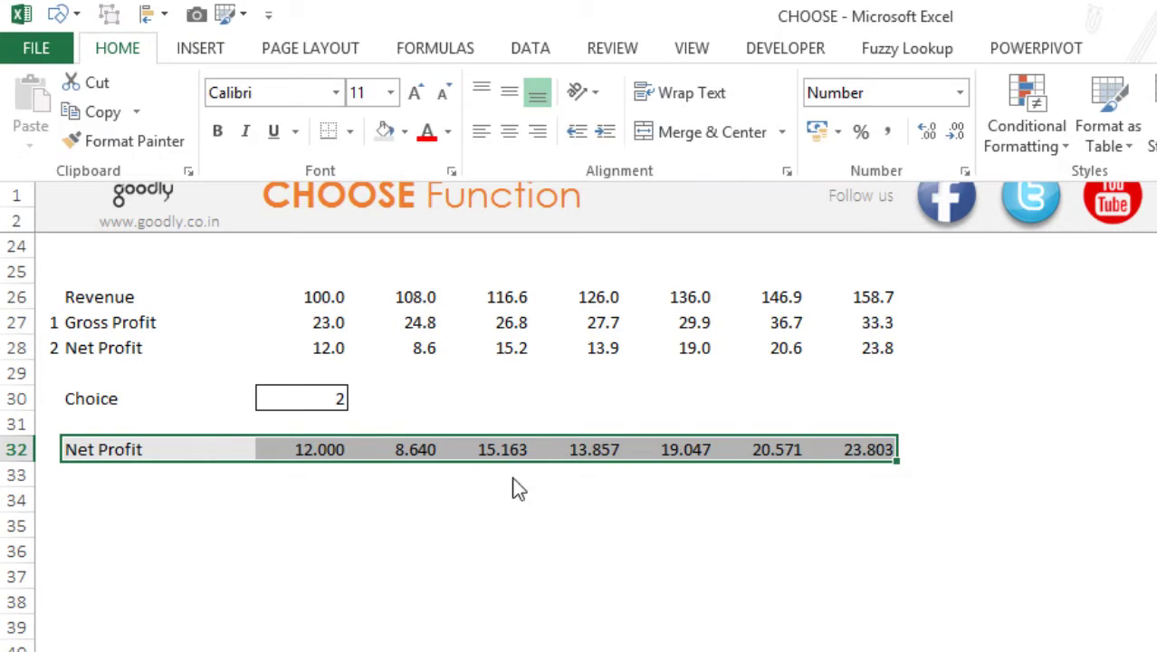
key(9)
key(alt+h)
key(9)
- Switch Choice C30 to 1 for Gross Profit, then to 2 for Net Profit
click(556, 577)
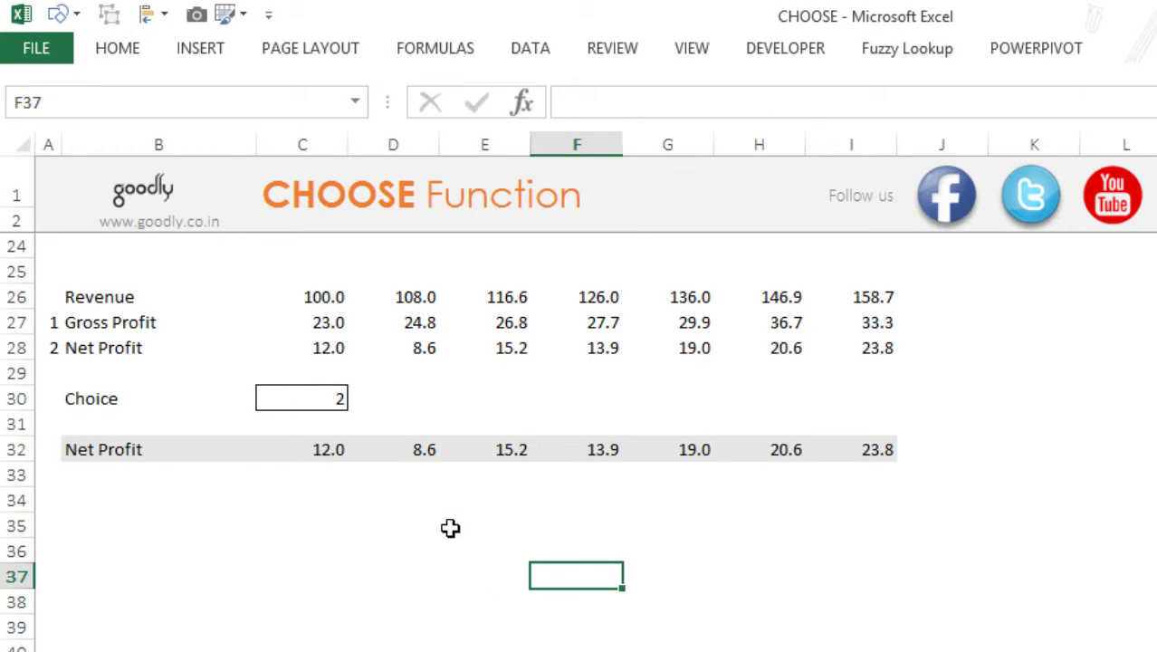
click(342, 401)
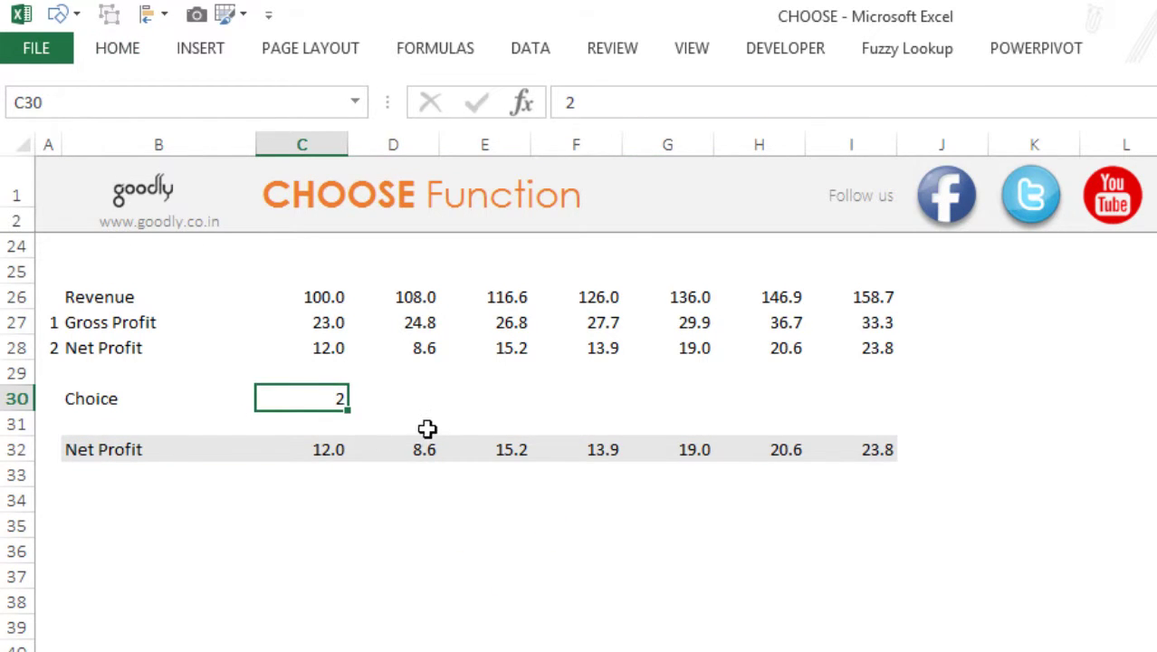
text(1)
key(Return)
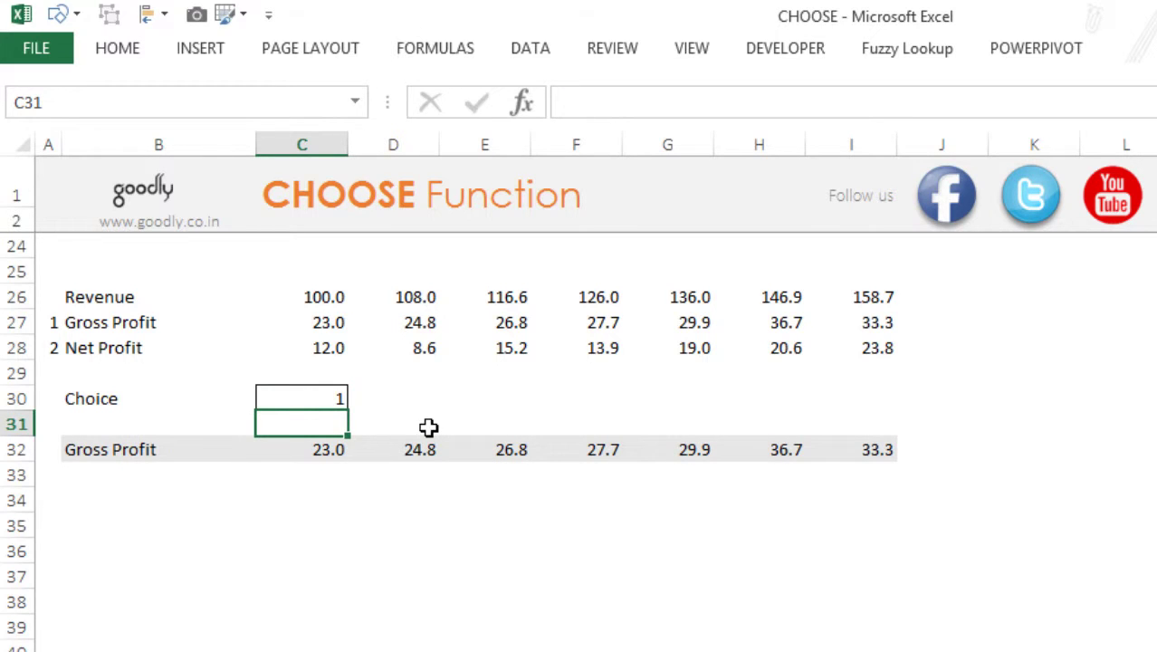
click(305, 405)
text(2)
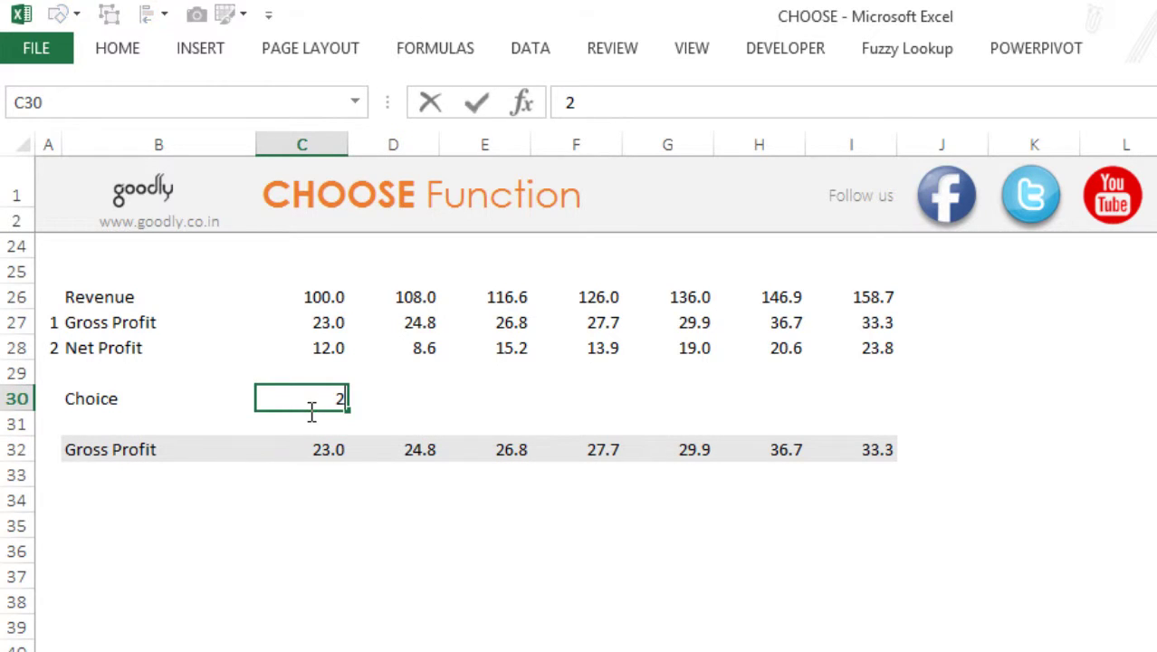
key(Return)
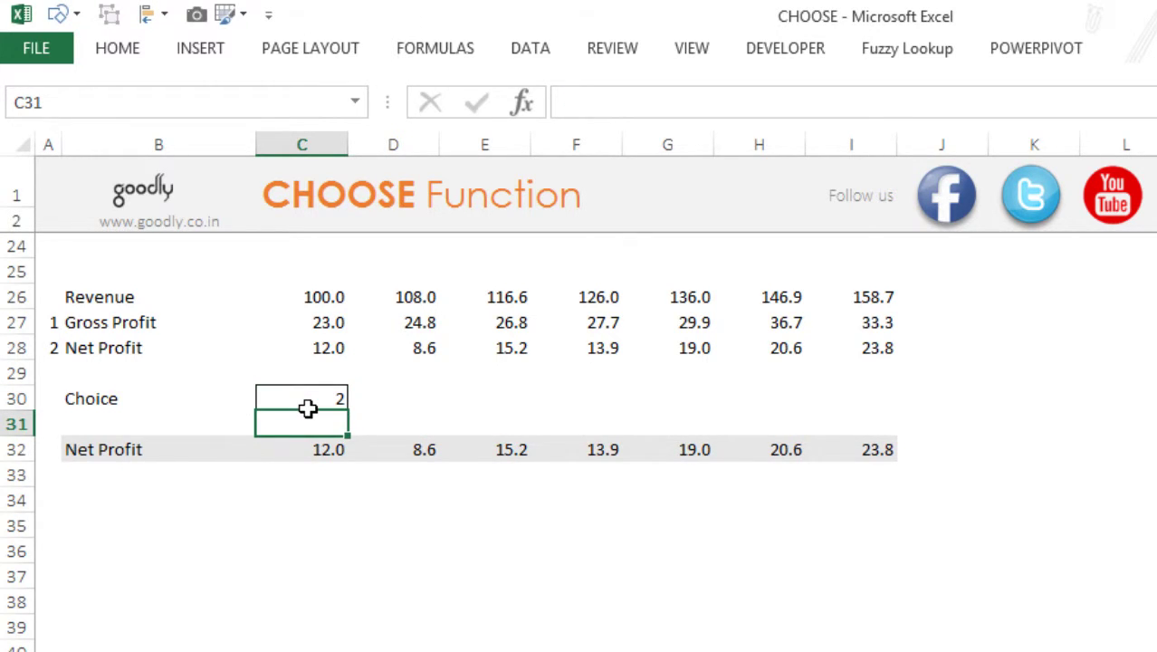
- Insert a column chart of the Revenue row B26:I26
key(Up)
key(Up)
key(Up)
key(Up)
key(Up)
key(Left)
key(ctrl+shift+Right)
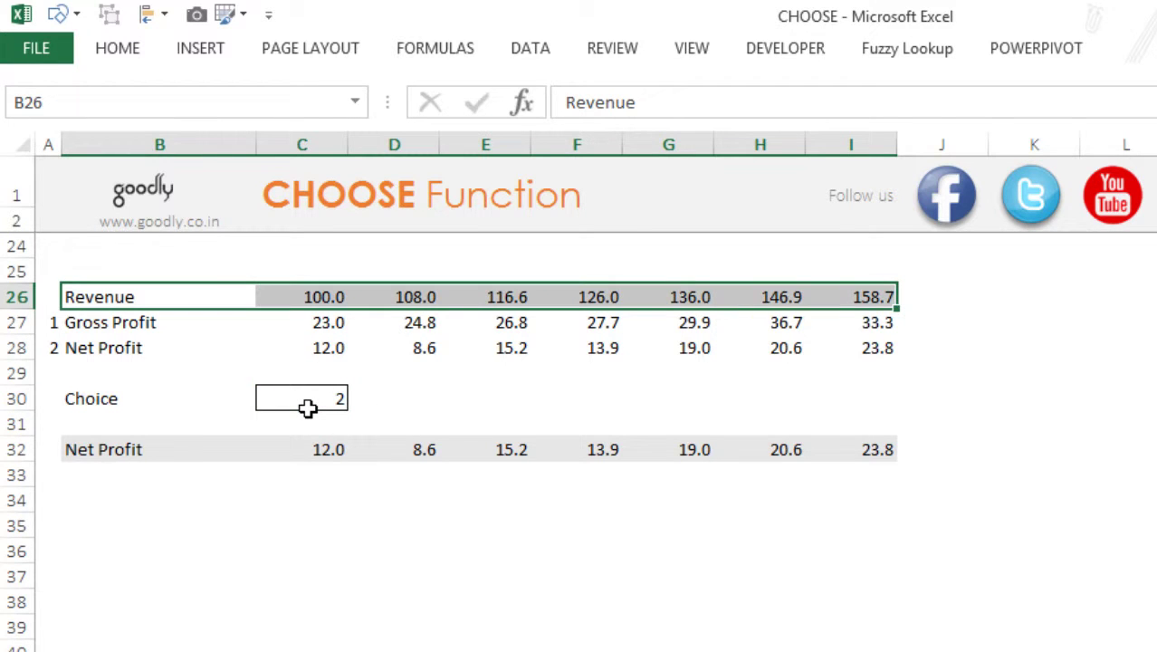
key(alt+F1)
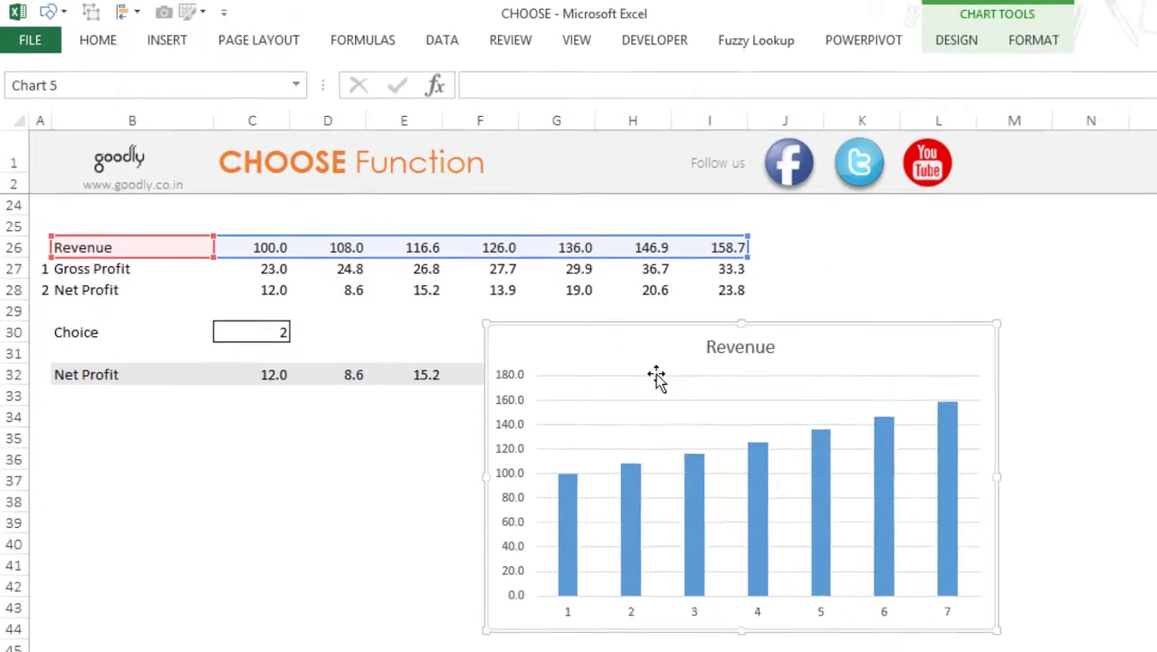
- Copy the Net Profit row B32:I32 and paste it into the Revenue chart as a second series
click(90, 367)
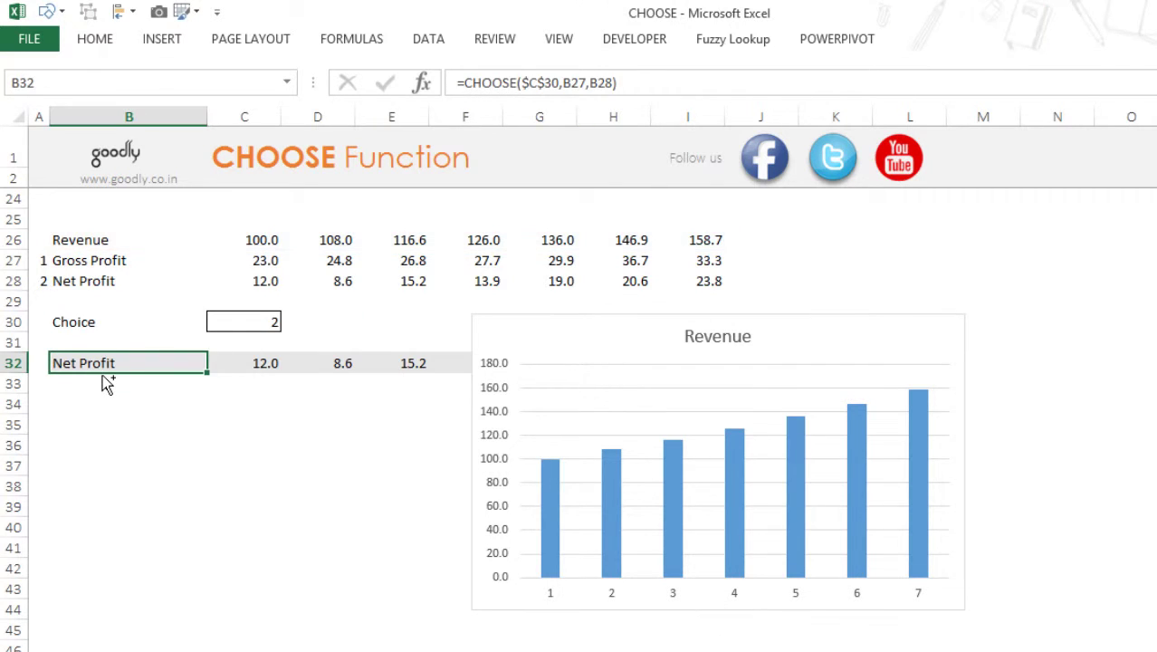
key(ctrl+shift+Right)
key(ctrl+c)
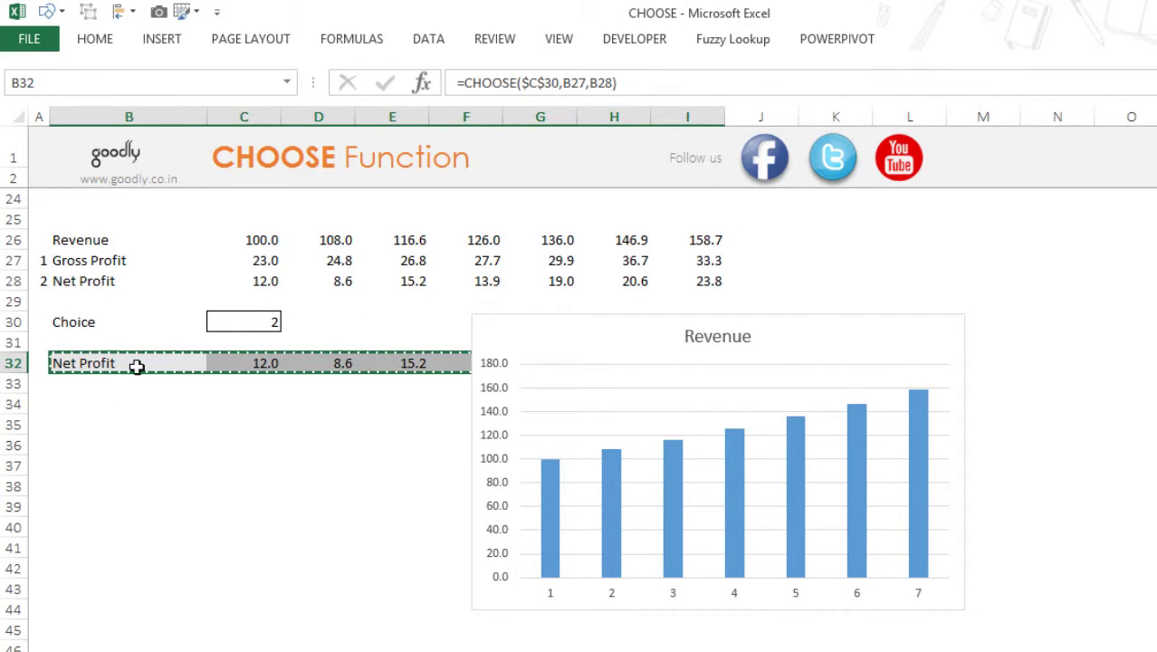
click(580, 343)
key(ctrl+v)
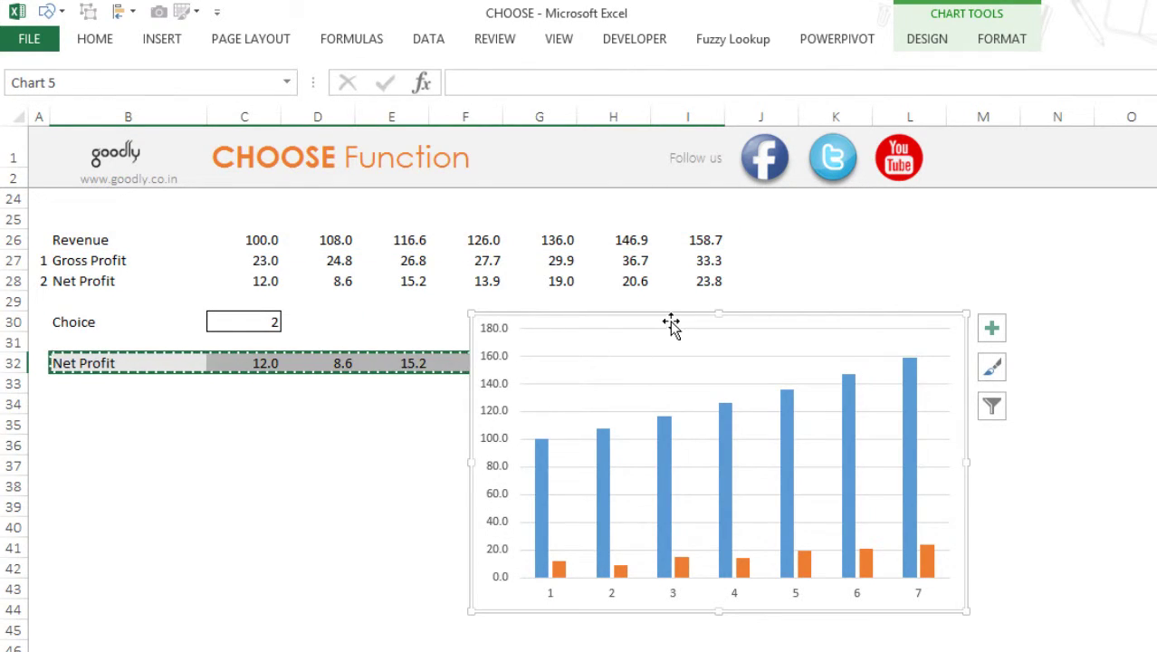
- Turn on the chart legend and move the chart right, clear of row 32
click(993, 334)
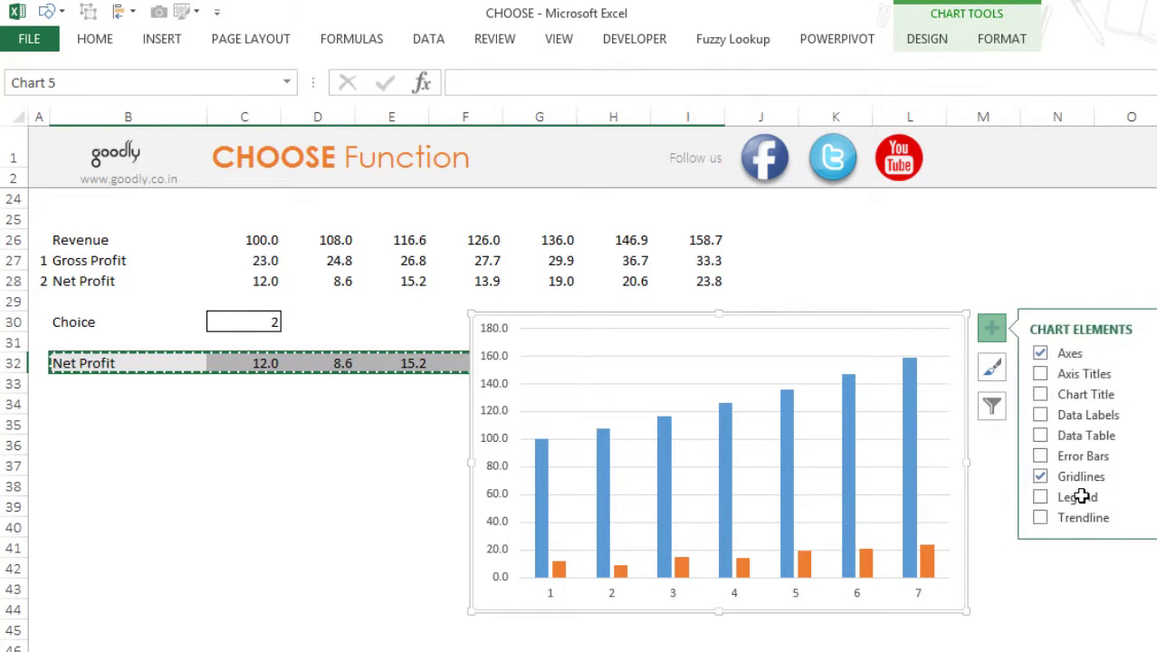
click(1042, 498)
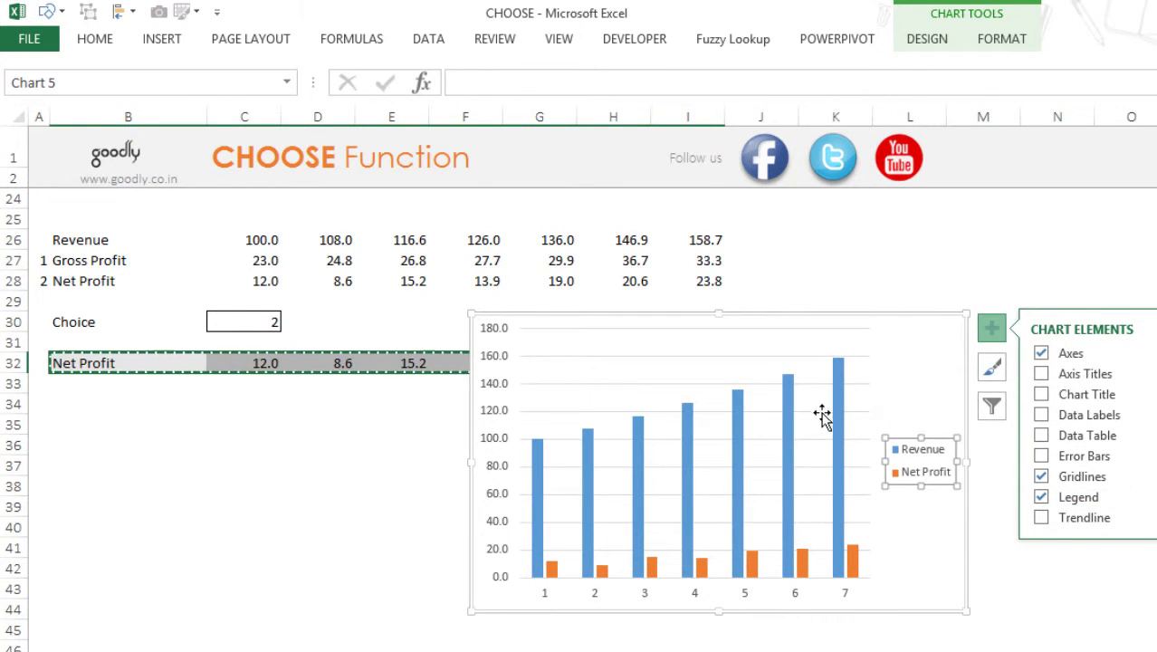
click(944, 266)
drag(912, 335, 1156, 269)
click(688, 494)
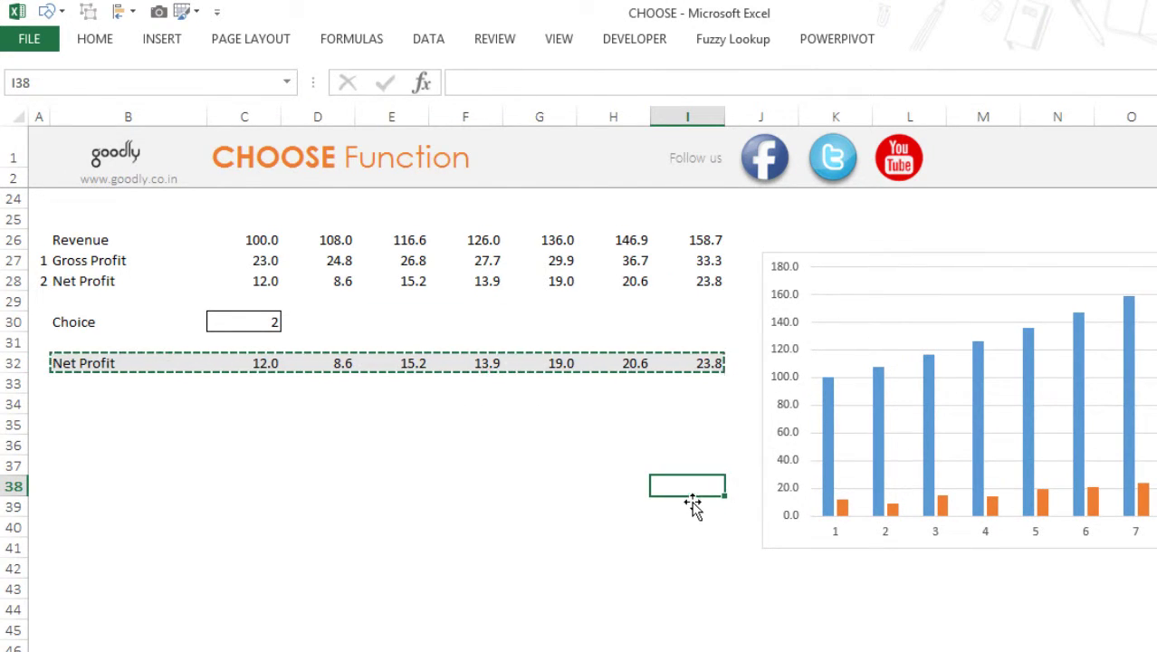
key(Escape)
click(275, 331)
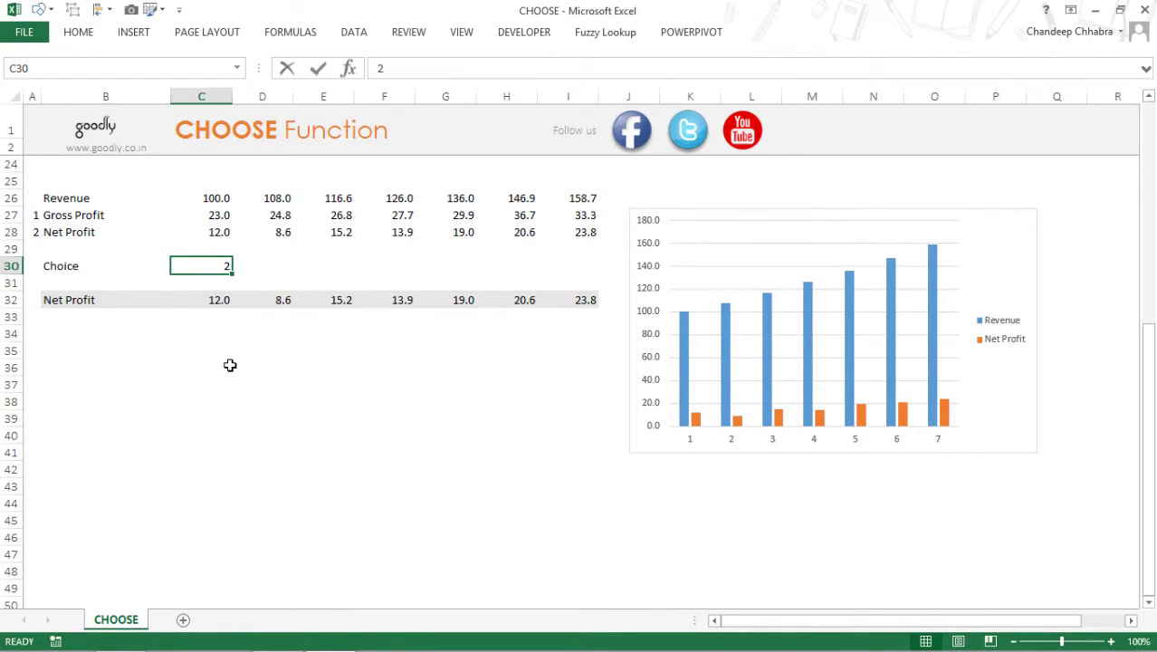
text(1)
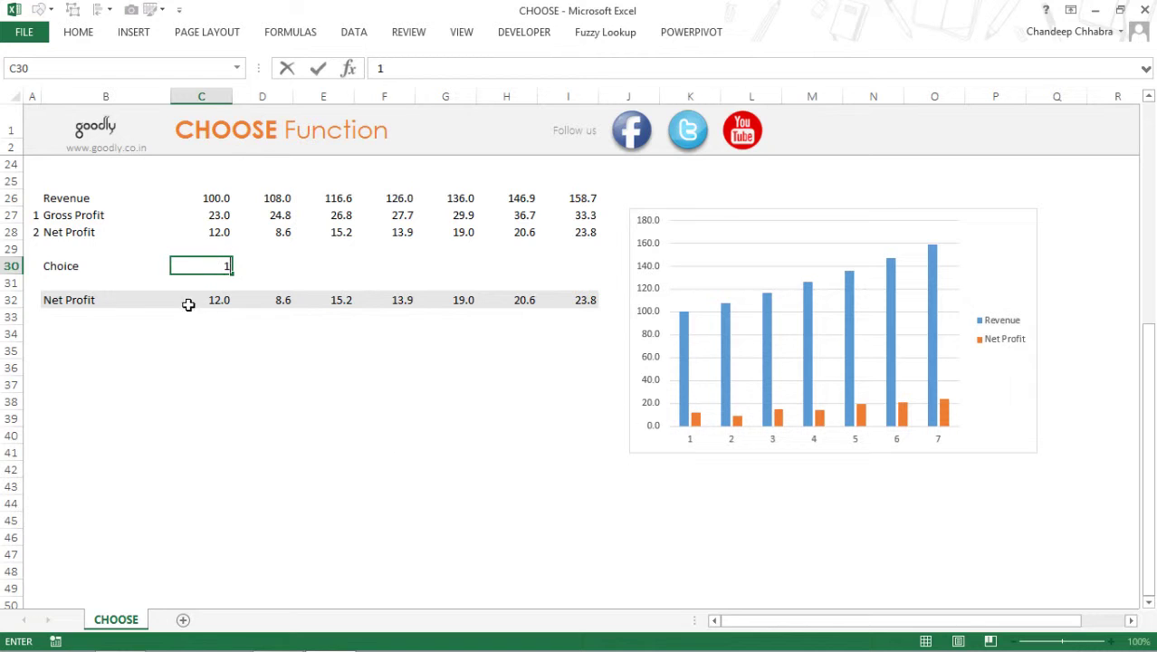
key(ctrl+Return)
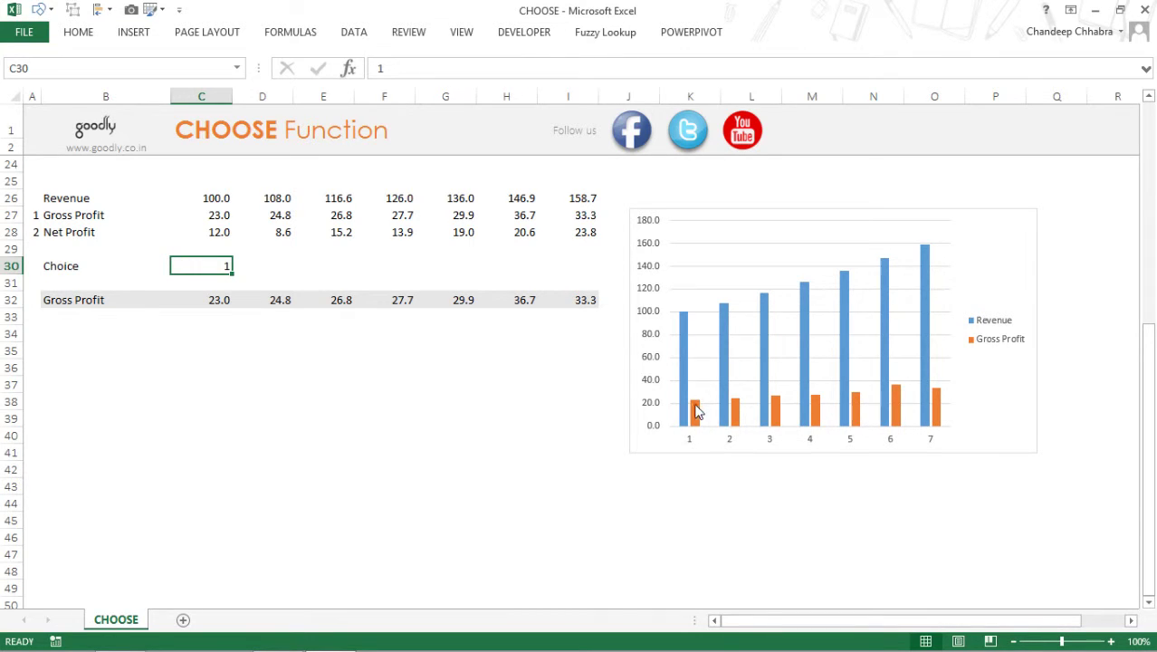
text(2)
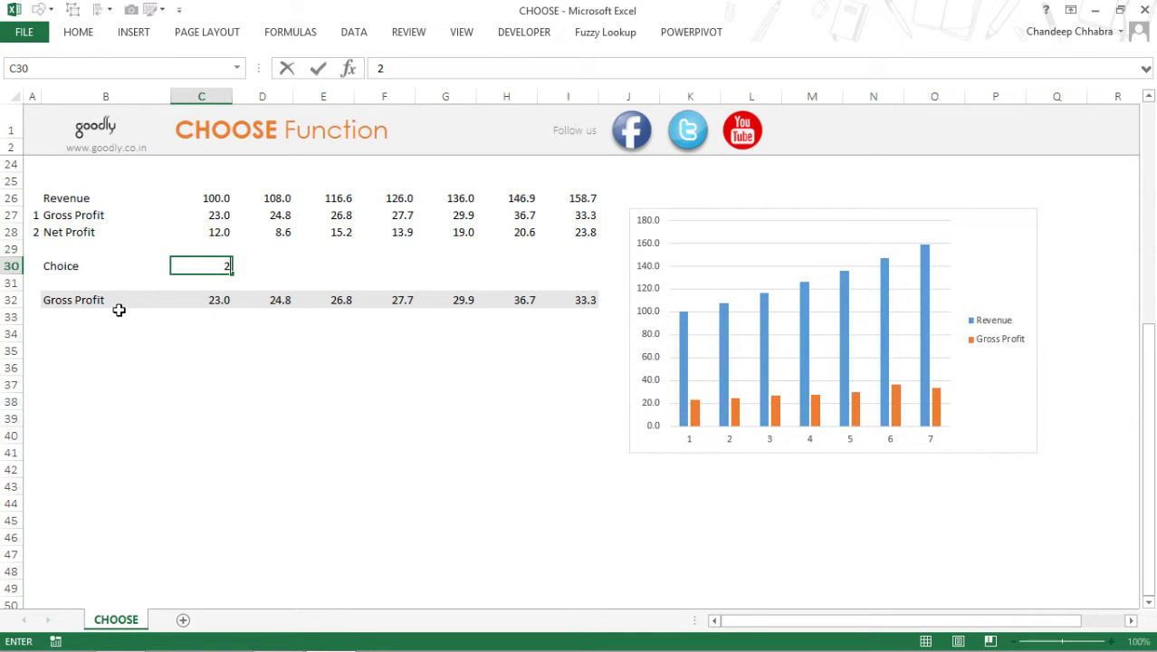
key(ctrl+Return)
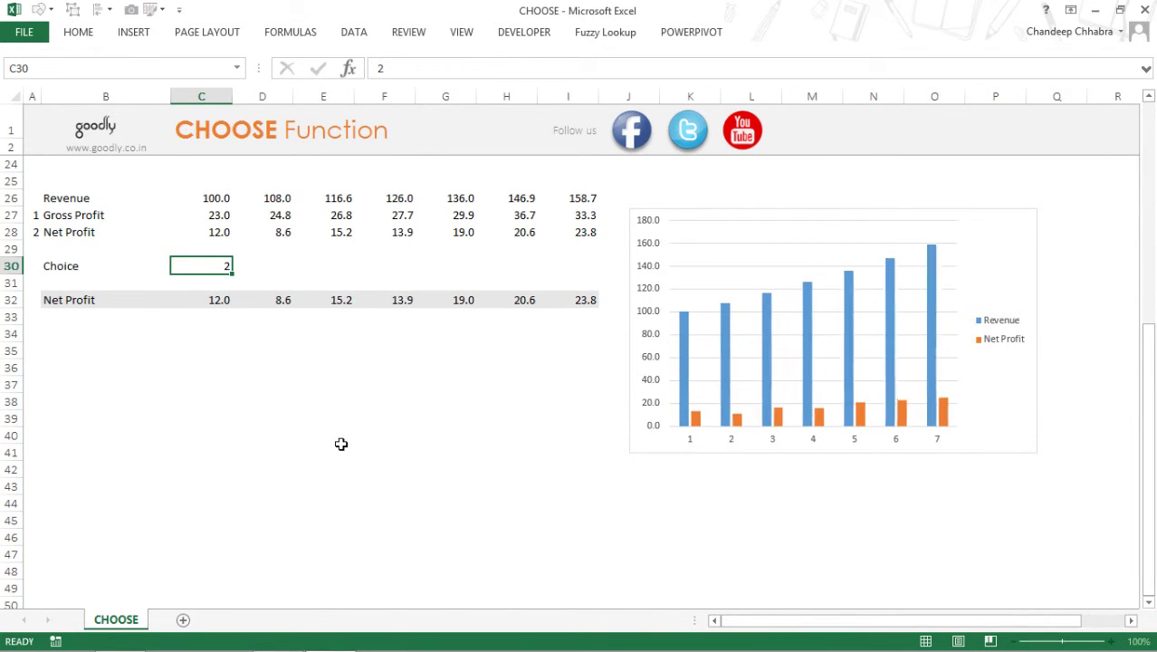